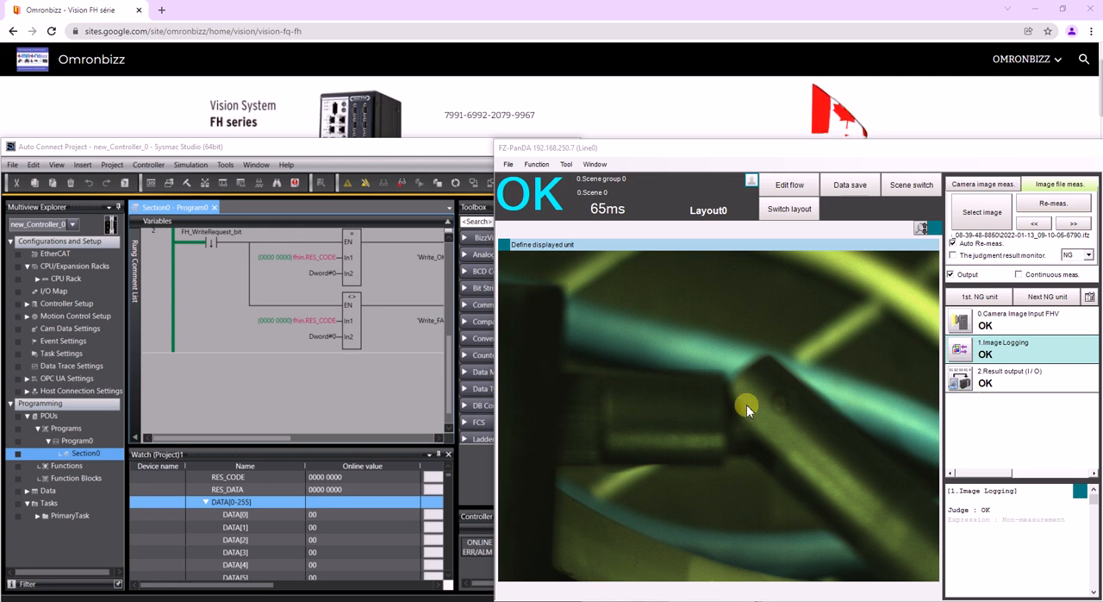
- Review the image logging options in the system's logging settings, including the save destination and file type
click(566, 164)
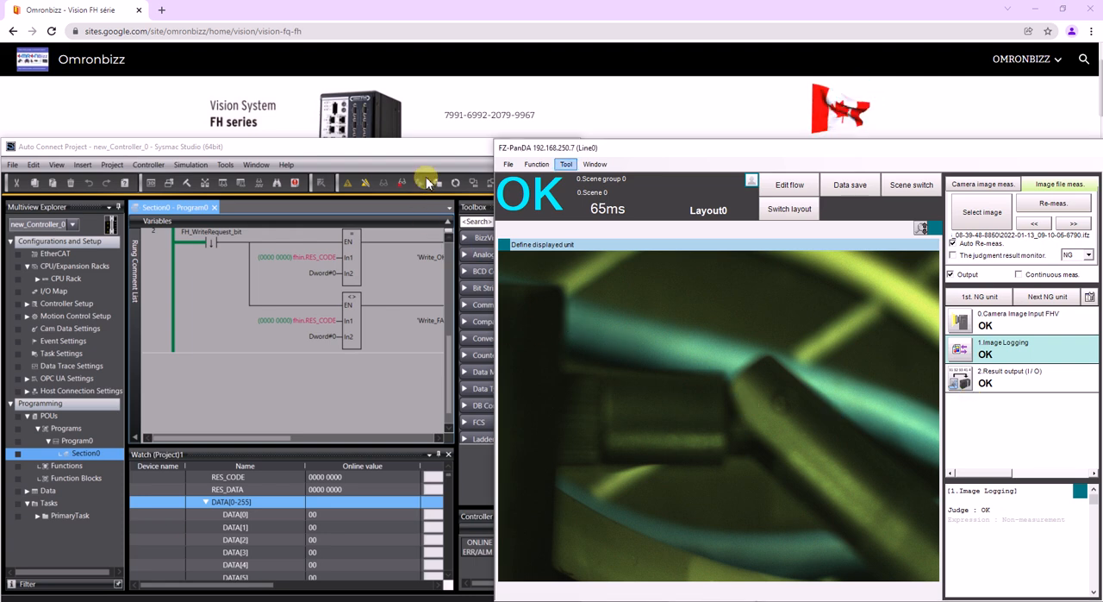
click(567, 163)
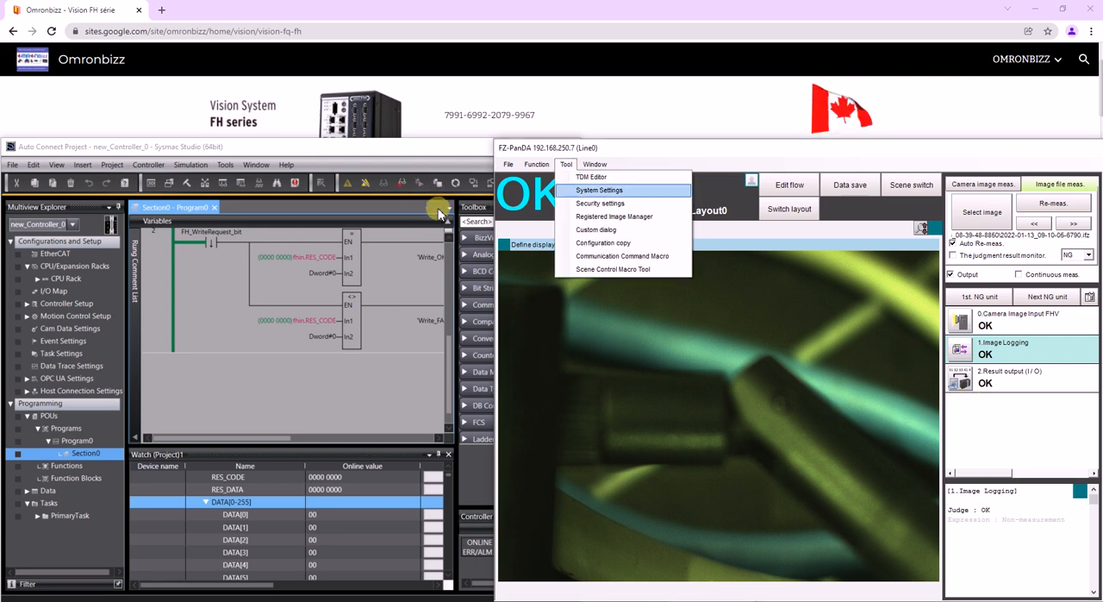
click(579, 190)
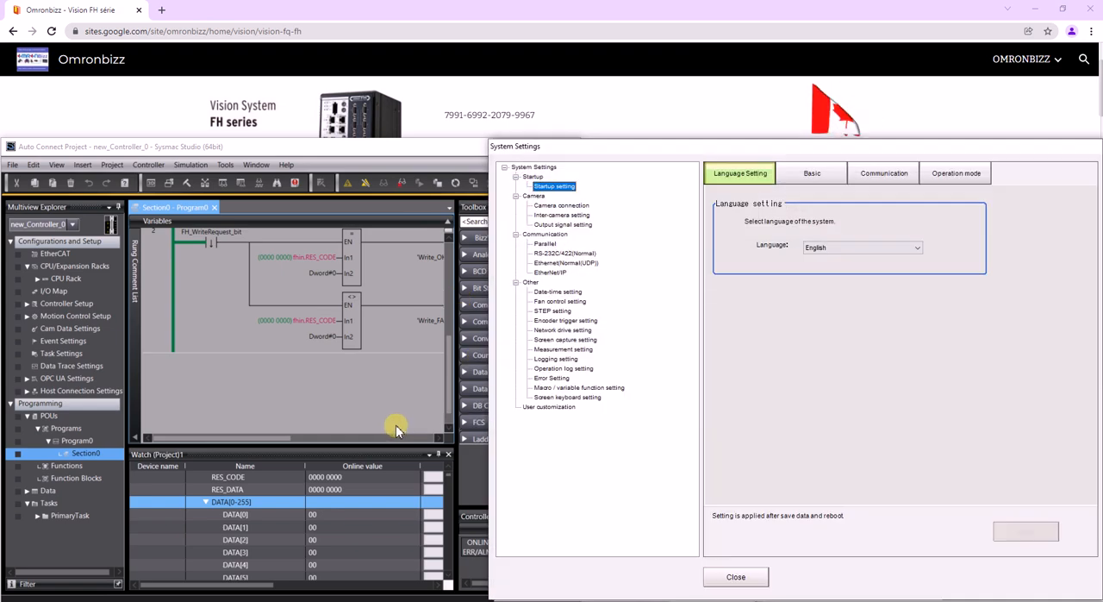
click(556, 359)
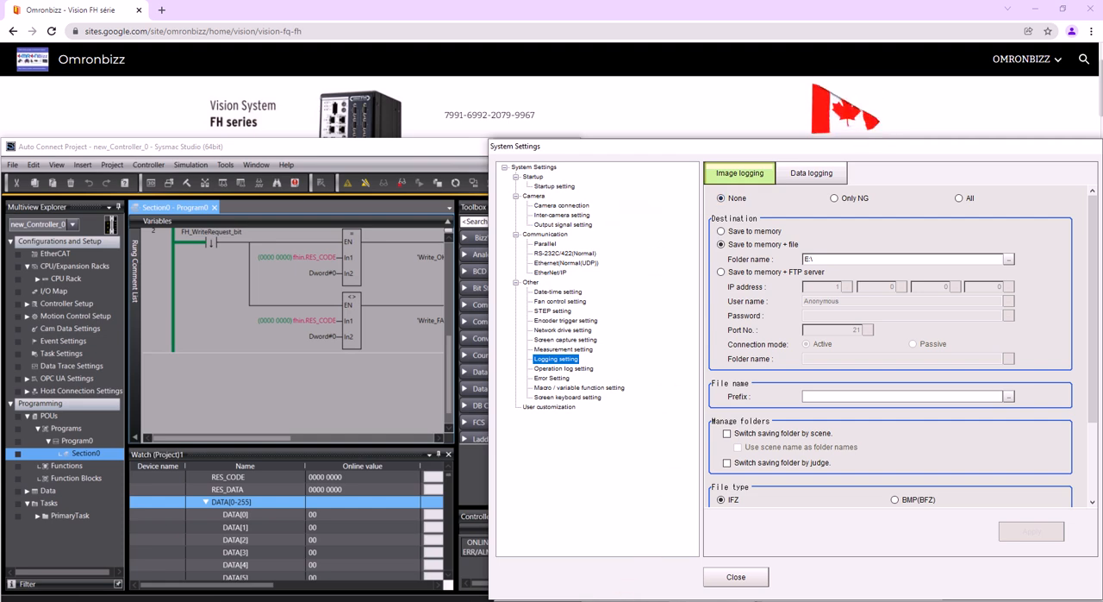
click(736, 576)
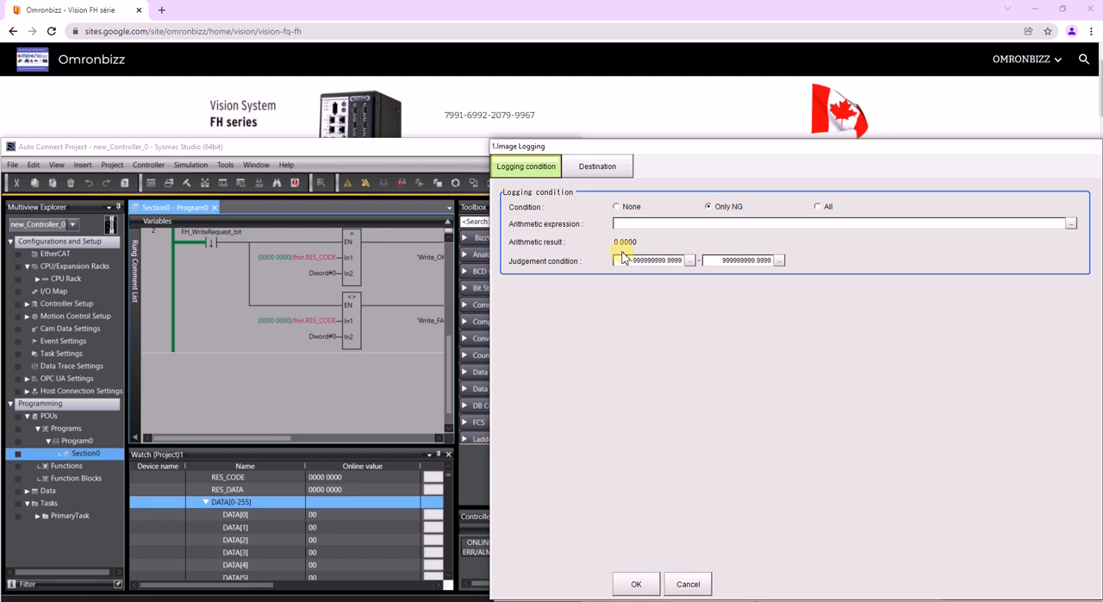
- Set the Image Logging unit's logging condition to All, check its destination settings, and apply the changes
click(818, 207)
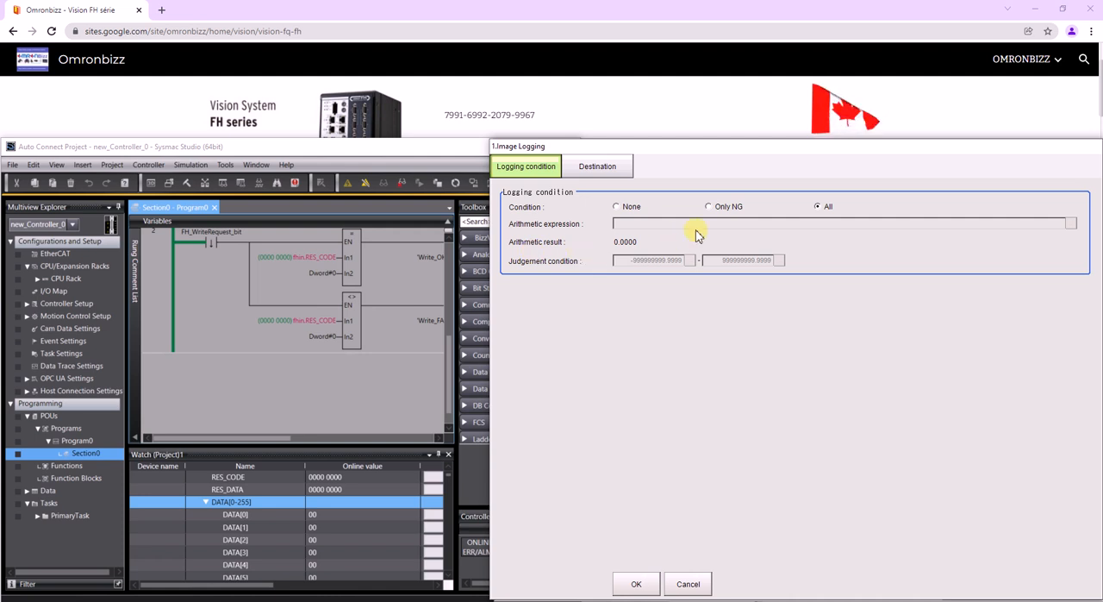
click(597, 167)
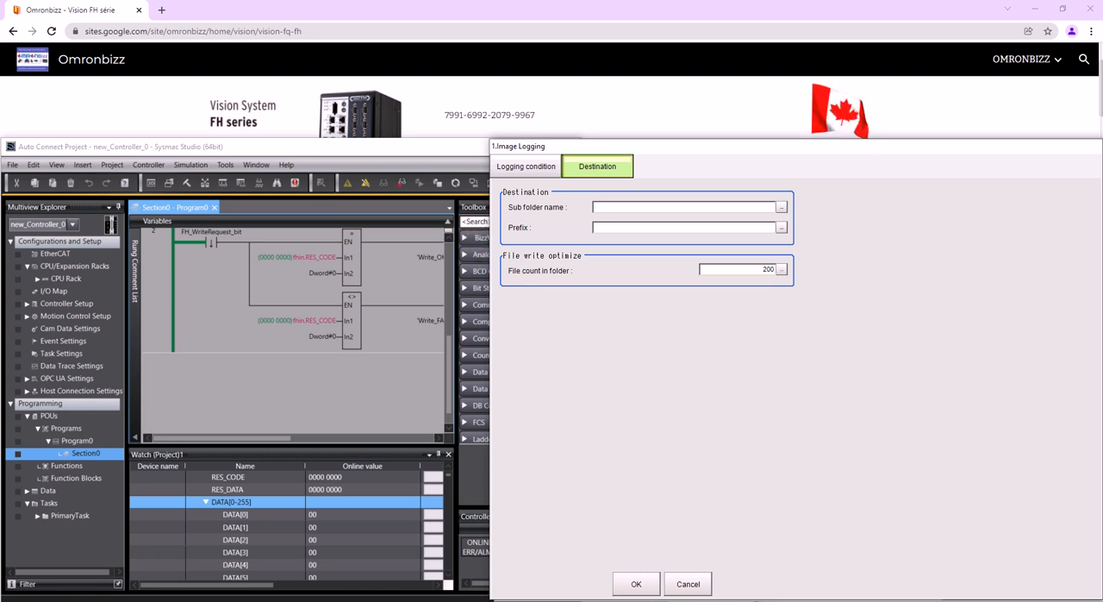
click(636, 584)
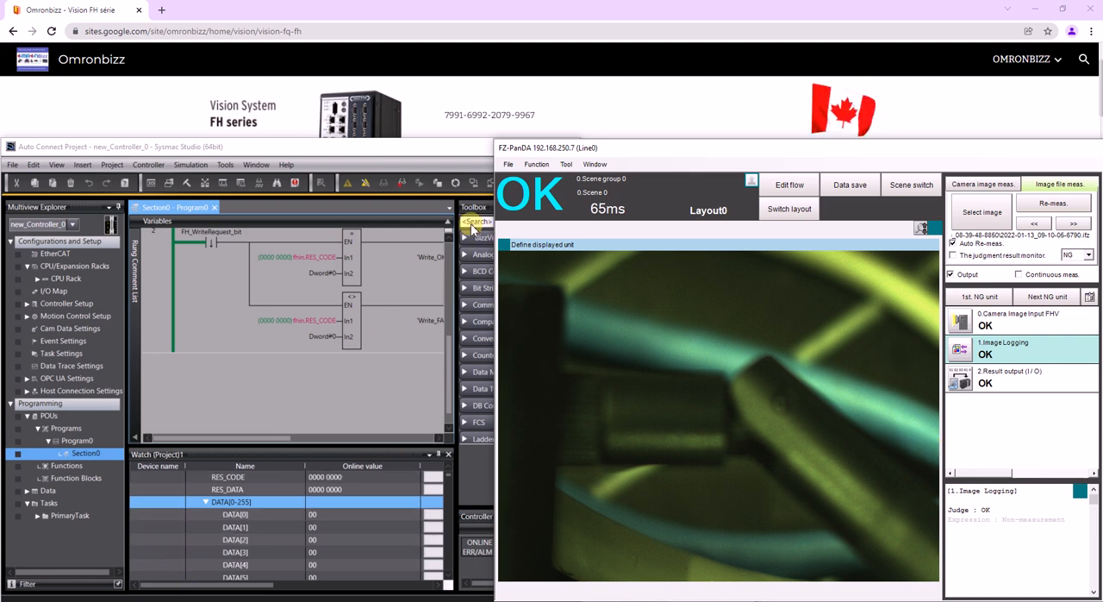
- Add a scene variable named Filename of type String in the TDM Editor
click(566, 164)
click(591, 177)
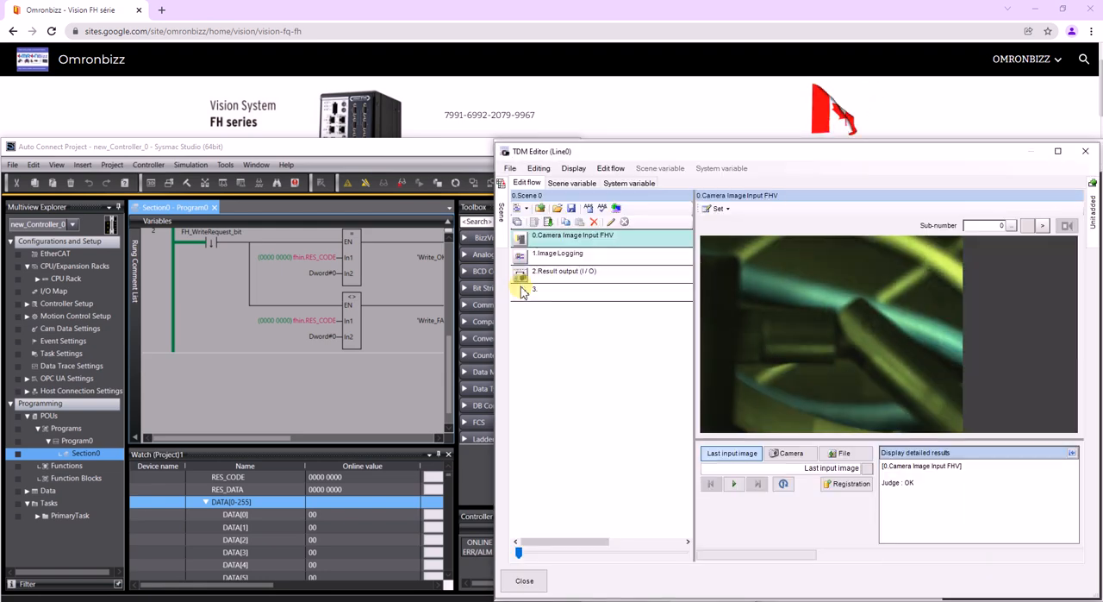
click(571, 183)
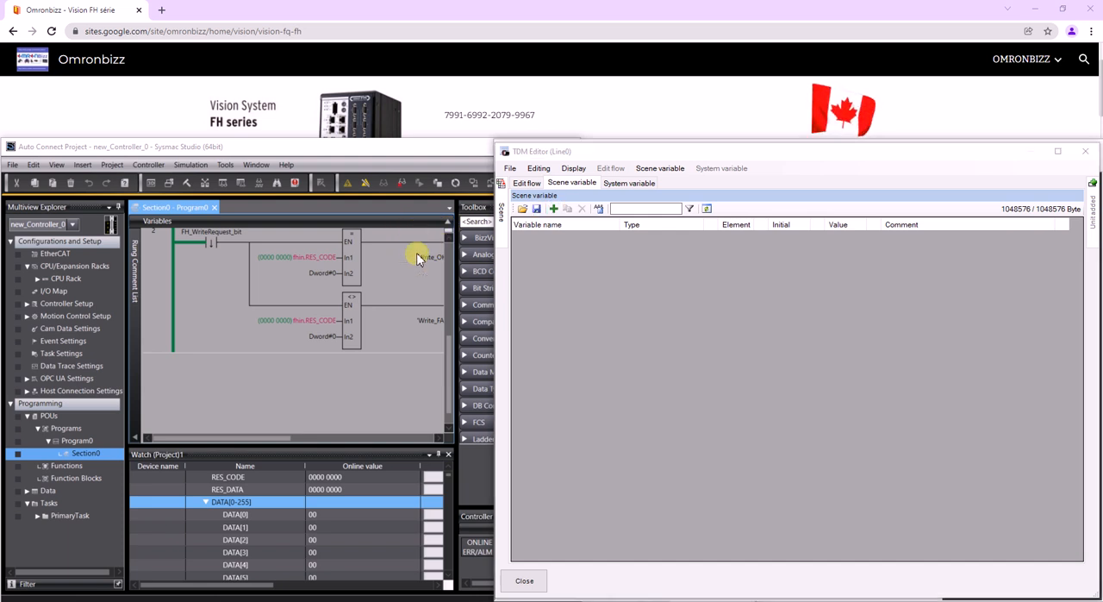
click(553, 208)
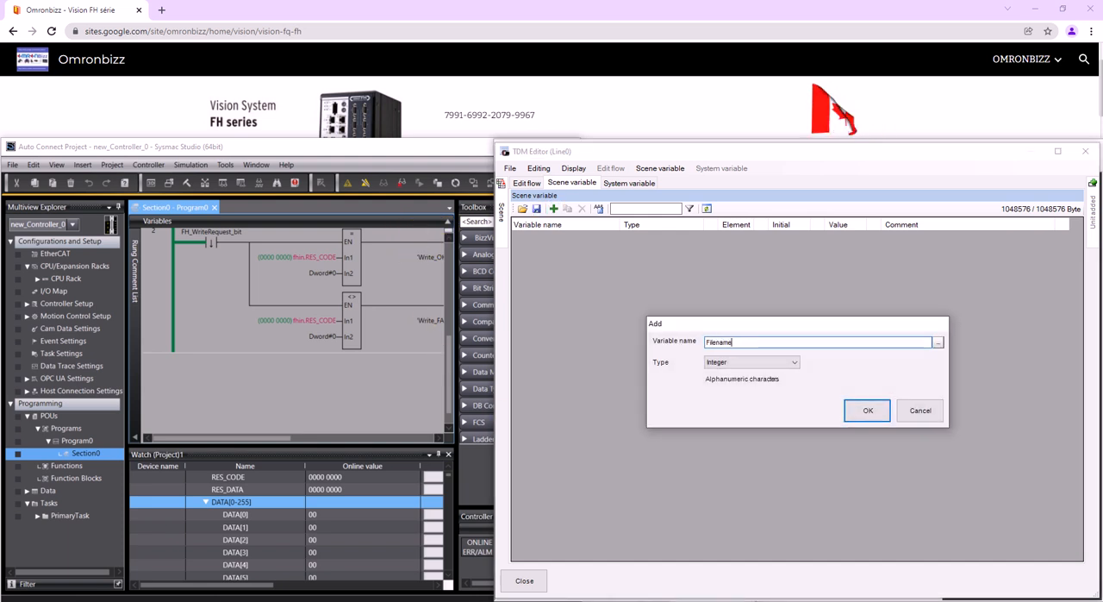
click(750, 362)
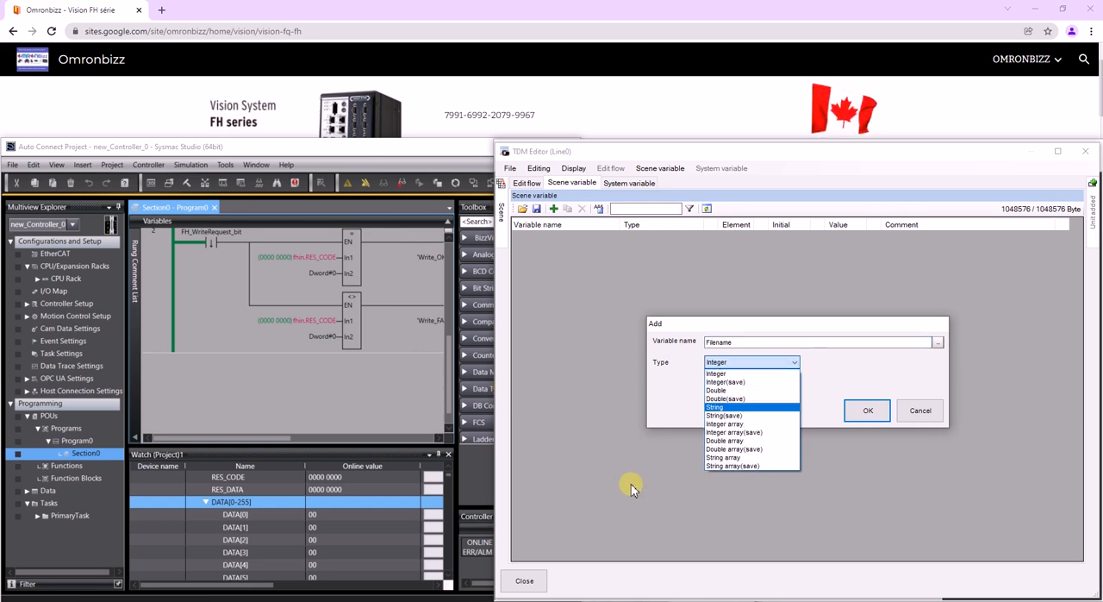
click(714, 406)
click(868, 410)
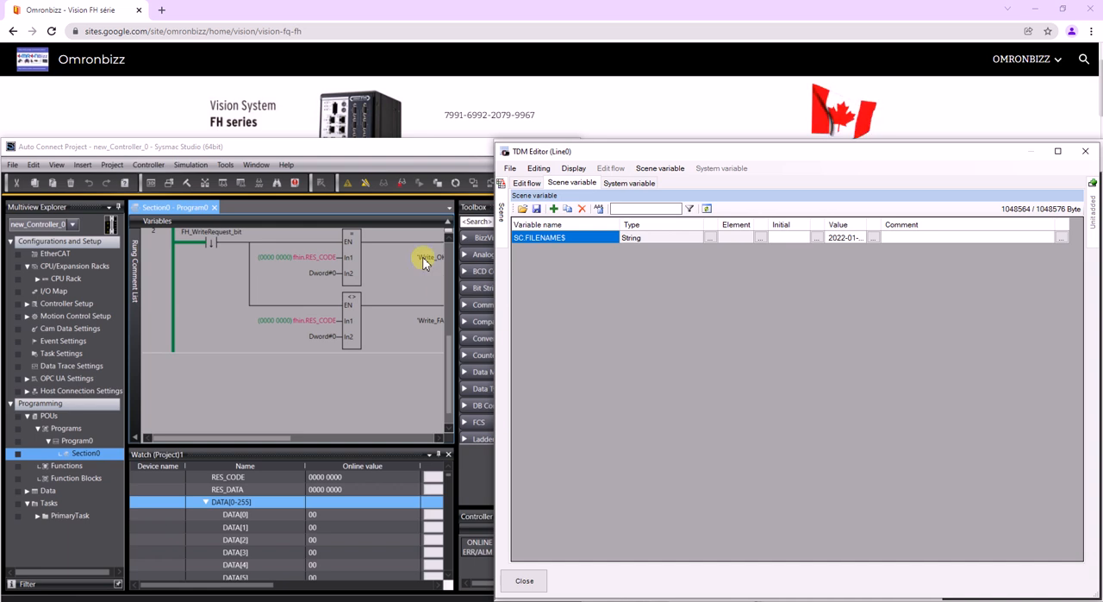
- Insert a System information unit into the scene flow between Camera Image Input FHV and Image Logging
click(527, 183)
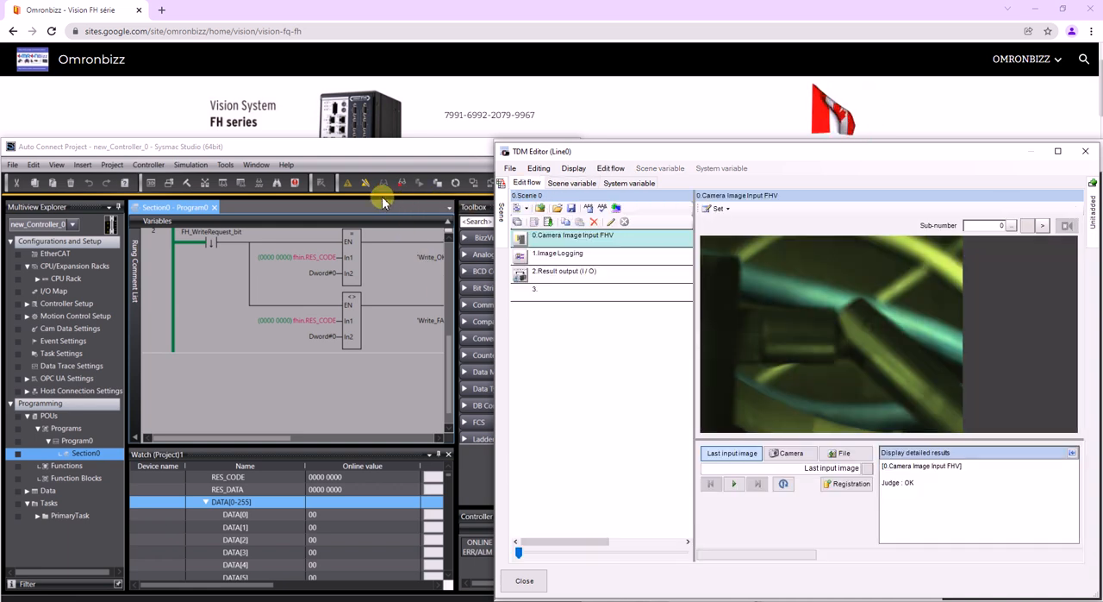
click(1092, 225)
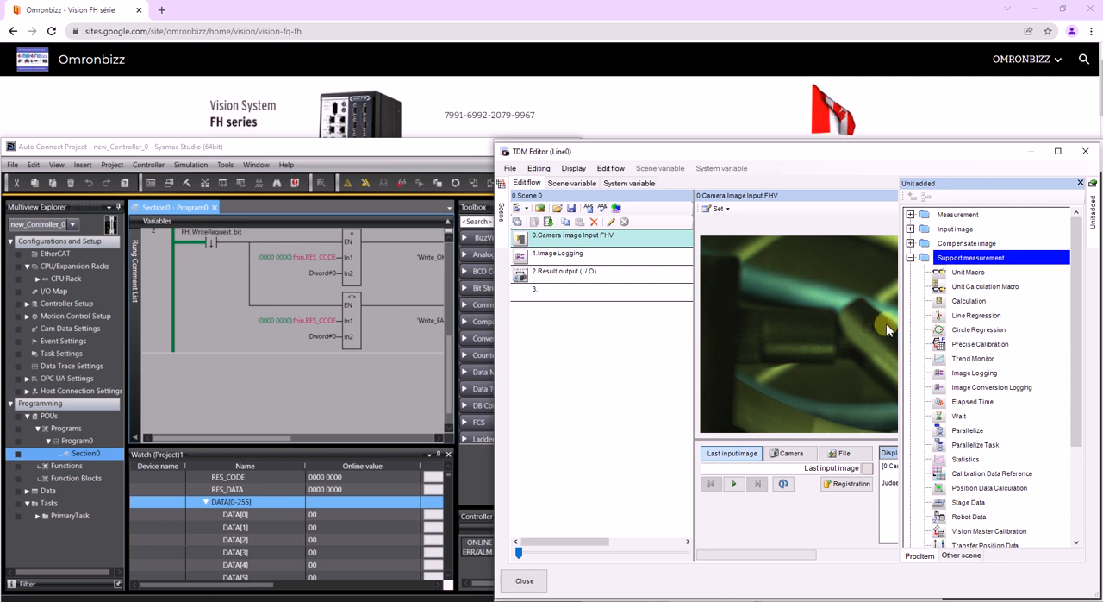
scroll(957, 362, down, 3)
drag(980, 487, 428, 299)
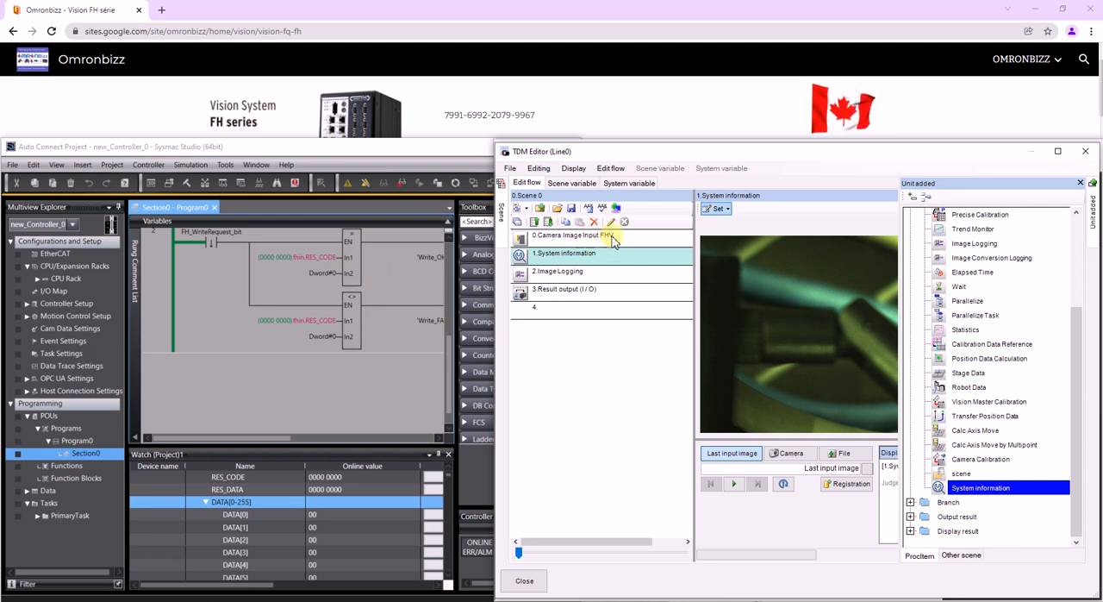
- Enable variable assignment in the System information unit and assign its Measurement ID output parameter to SC.FILENAME$
double_click(628, 255)
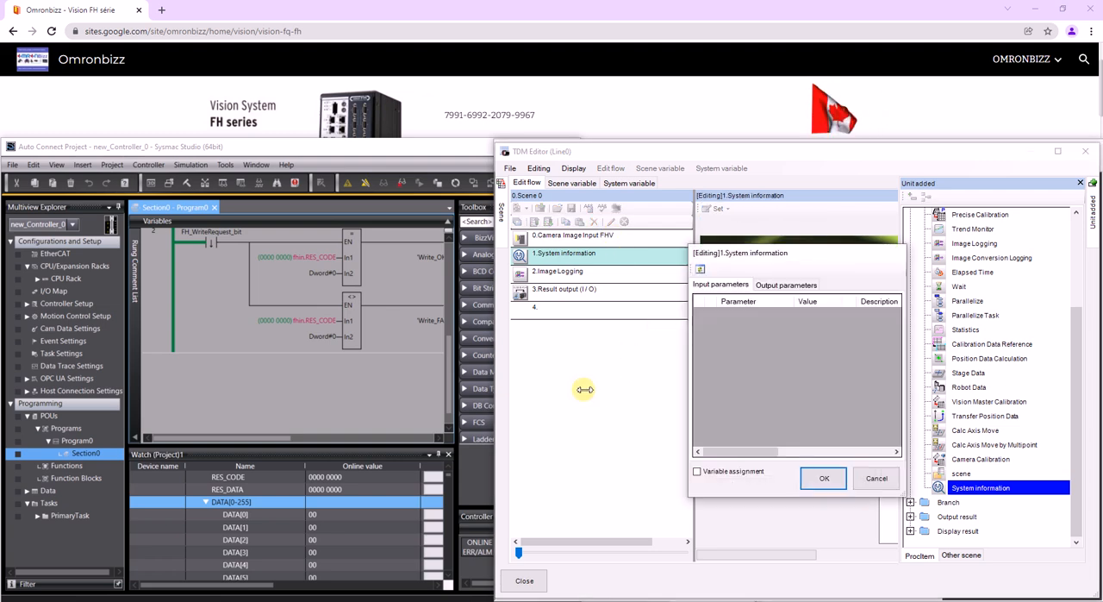
drag(584, 389, 395, 395)
click(635, 285)
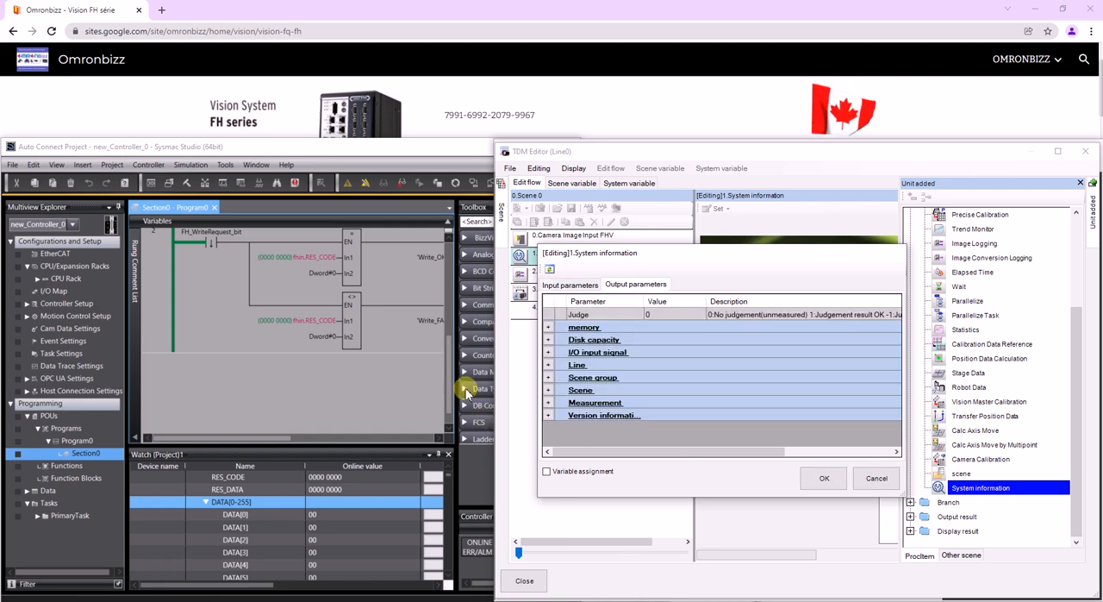
click(548, 403)
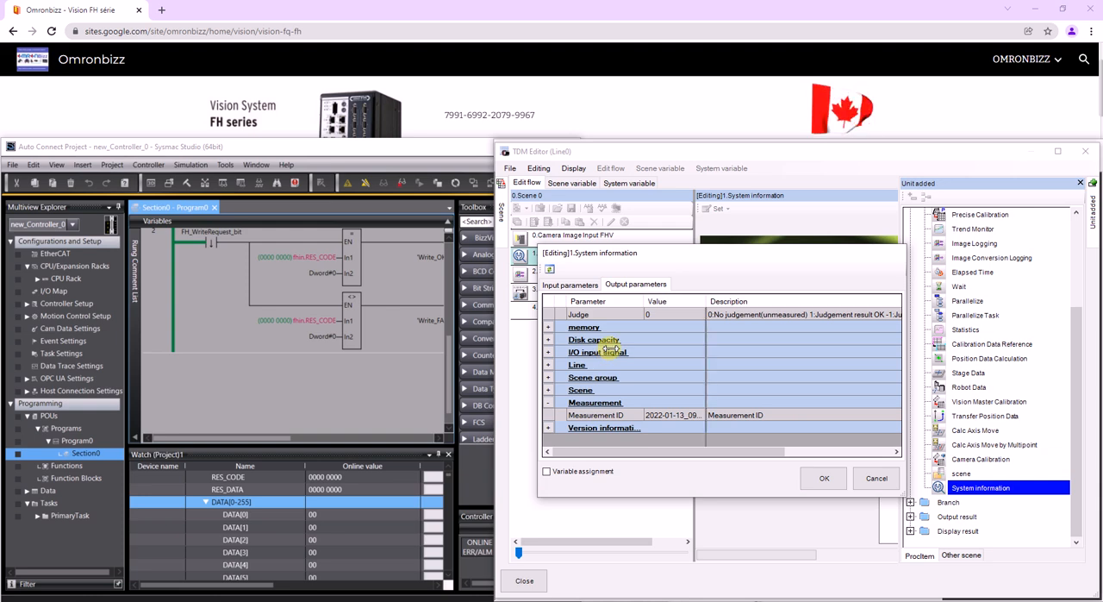
double_click(707, 301)
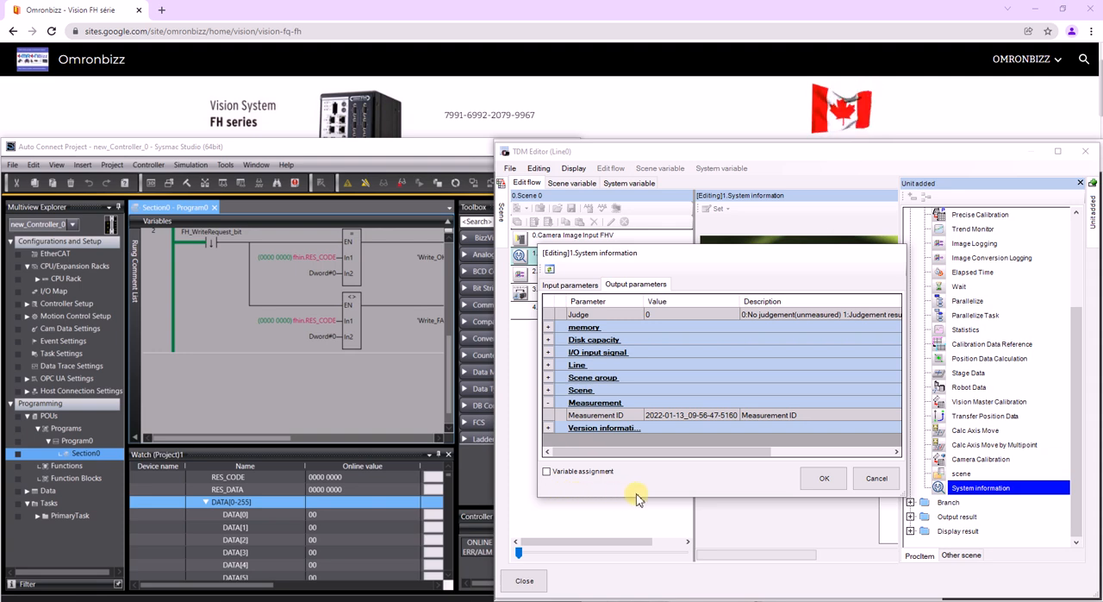
click(547, 471)
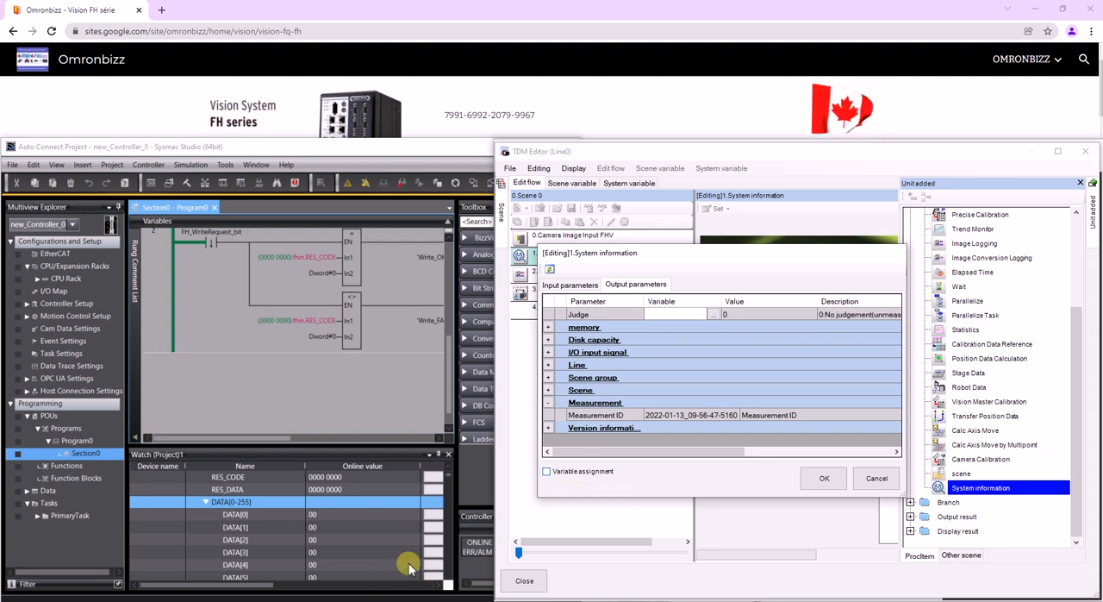
click(713, 416)
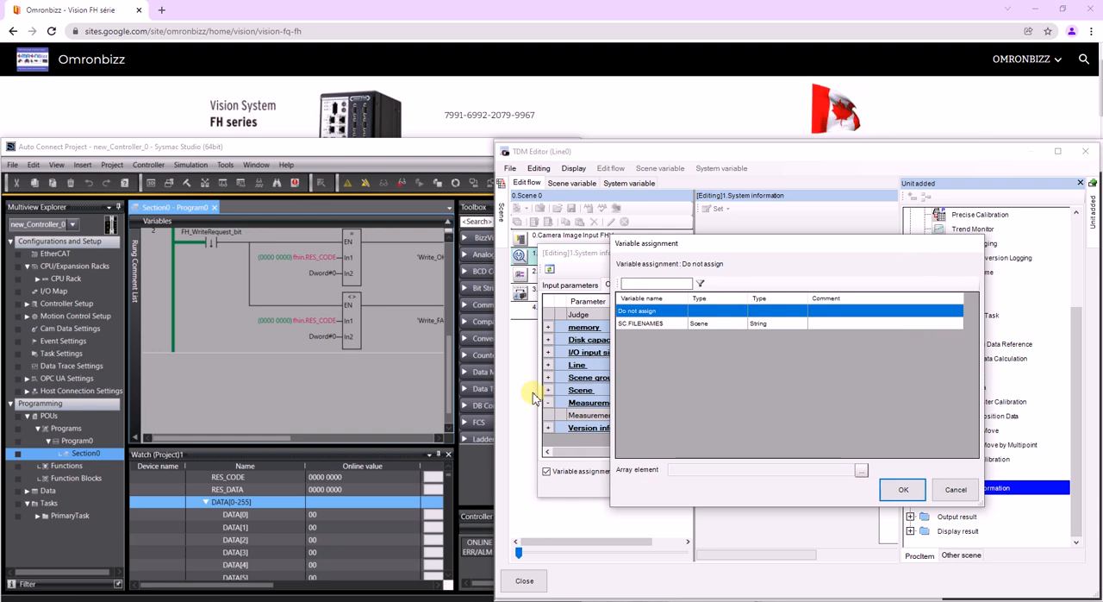
click(641, 323)
click(903, 489)
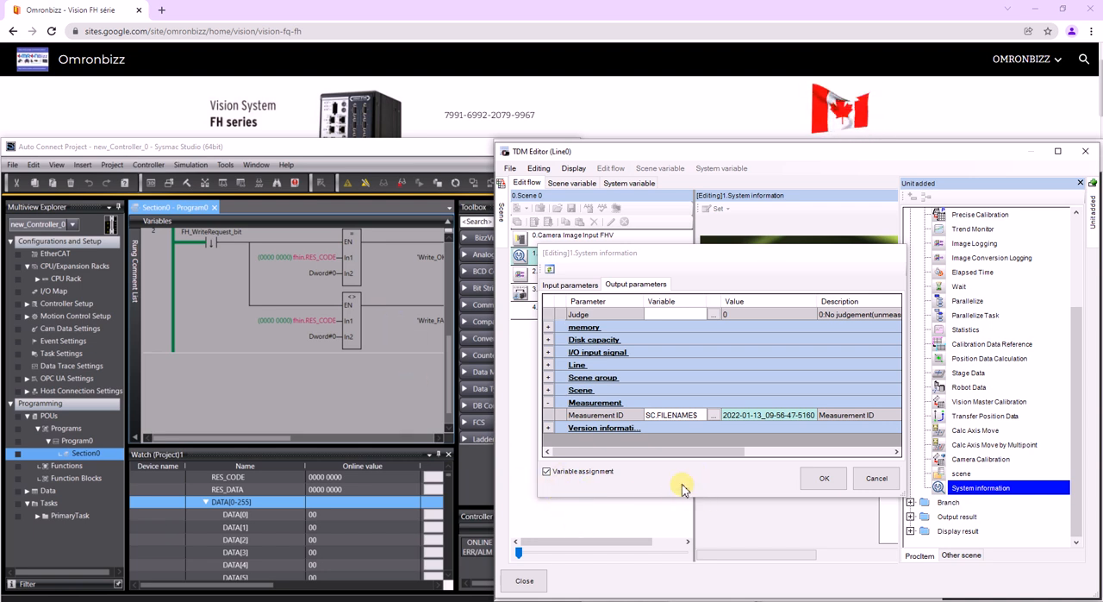
click(824, 478)
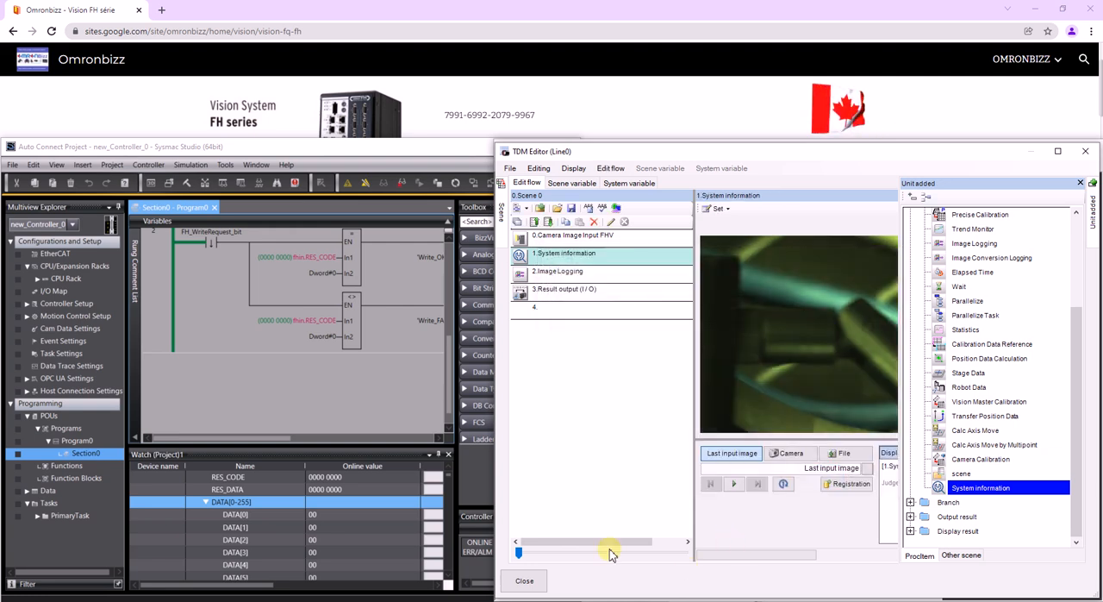
- Insert a String entry with SC.FILENAME$ as its data in the Result output (I/O) unit's output data, using the old setting UI
click(565, 290)
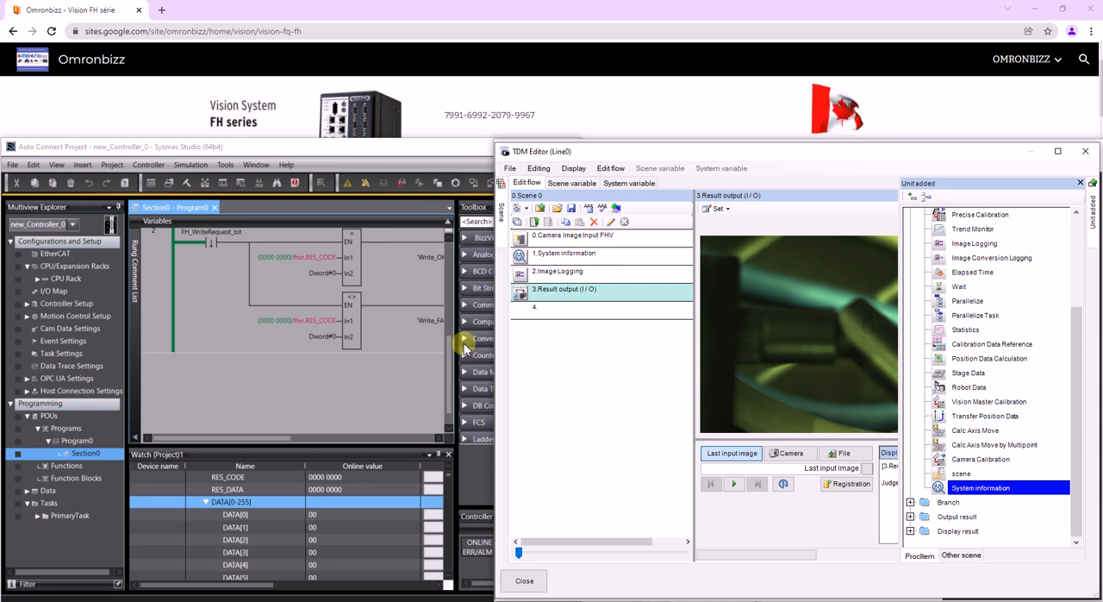
click(718, 209)
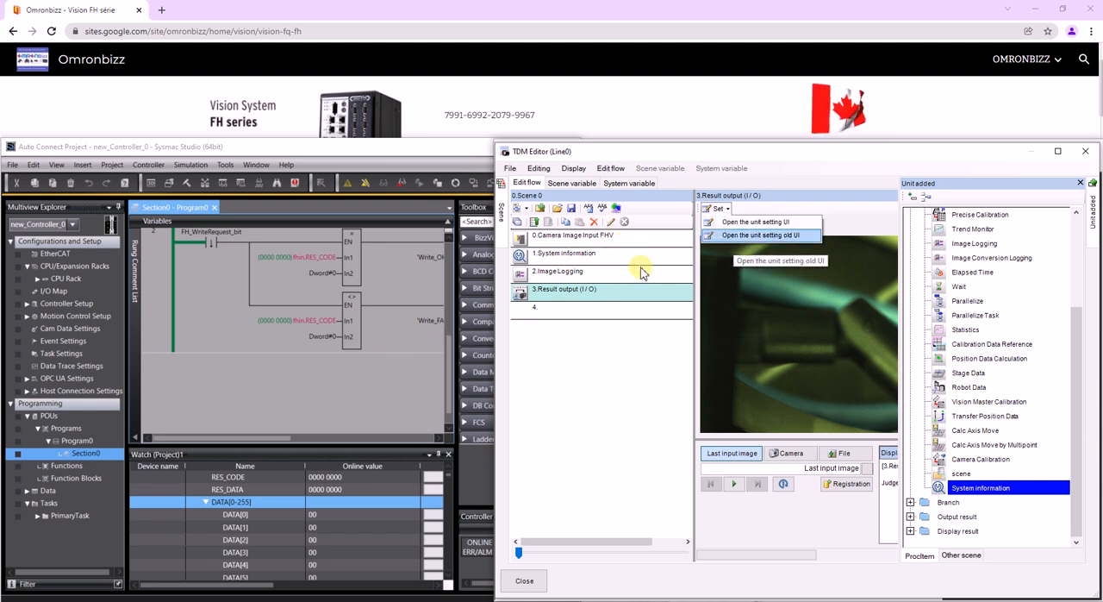
key(Return)
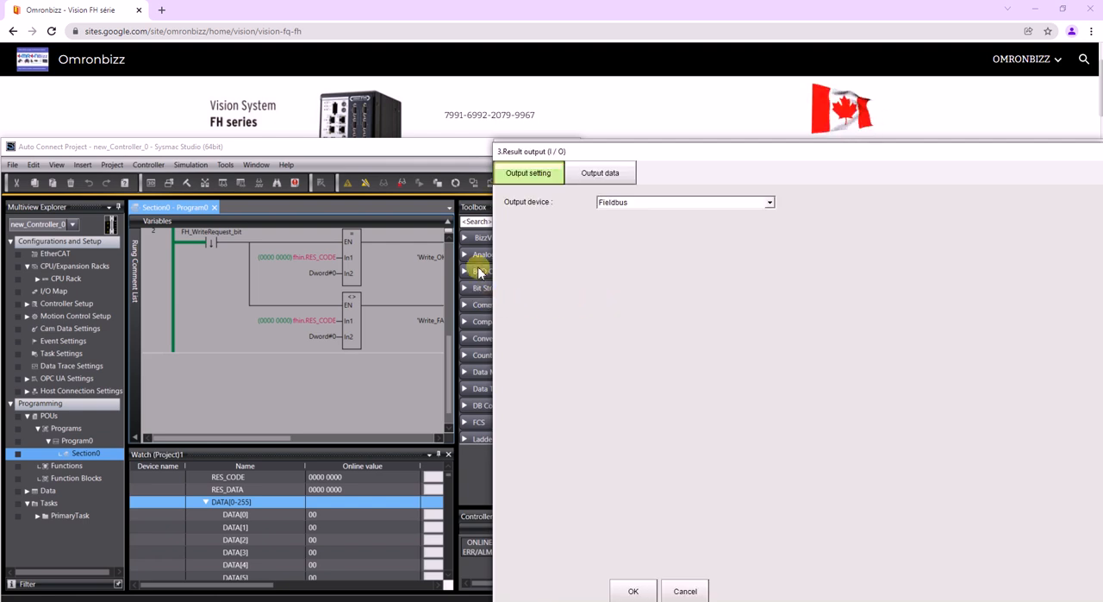
key(ctrl+Tab)
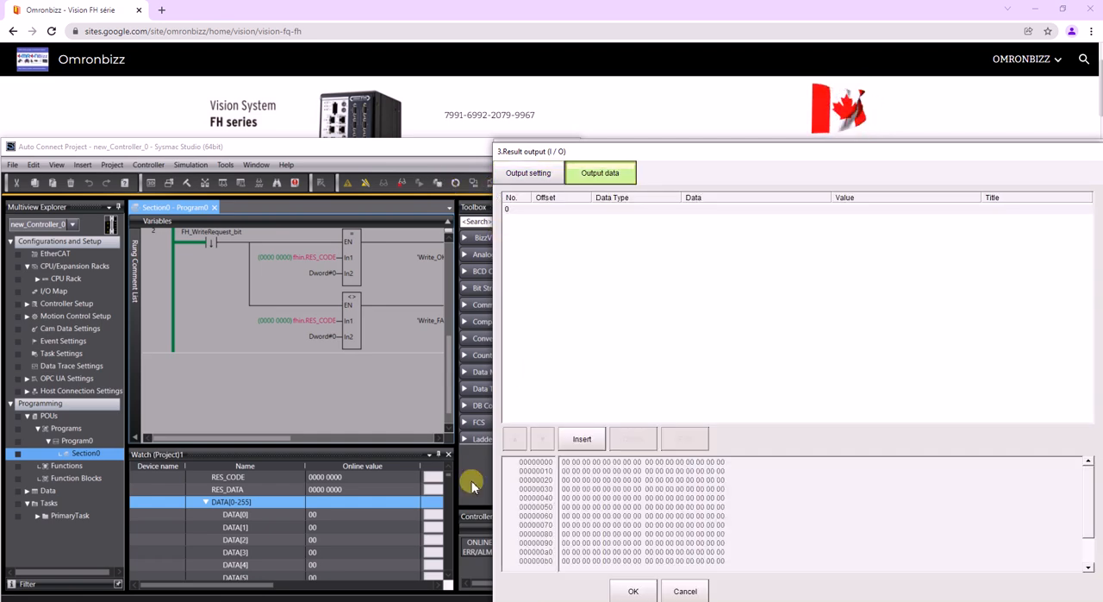
click(582, 438)
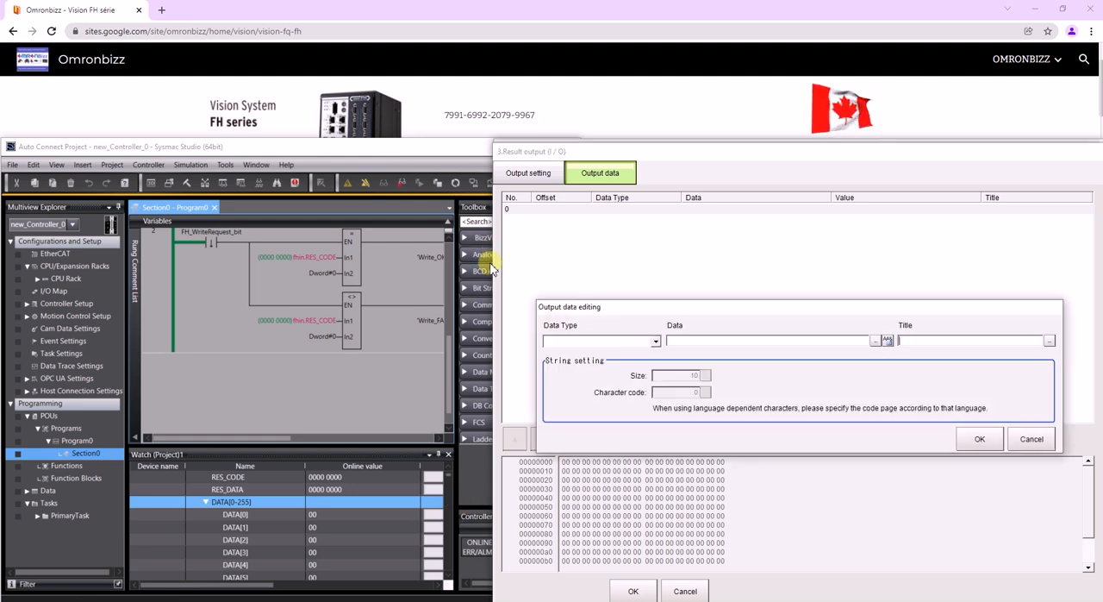
click(602, 340)
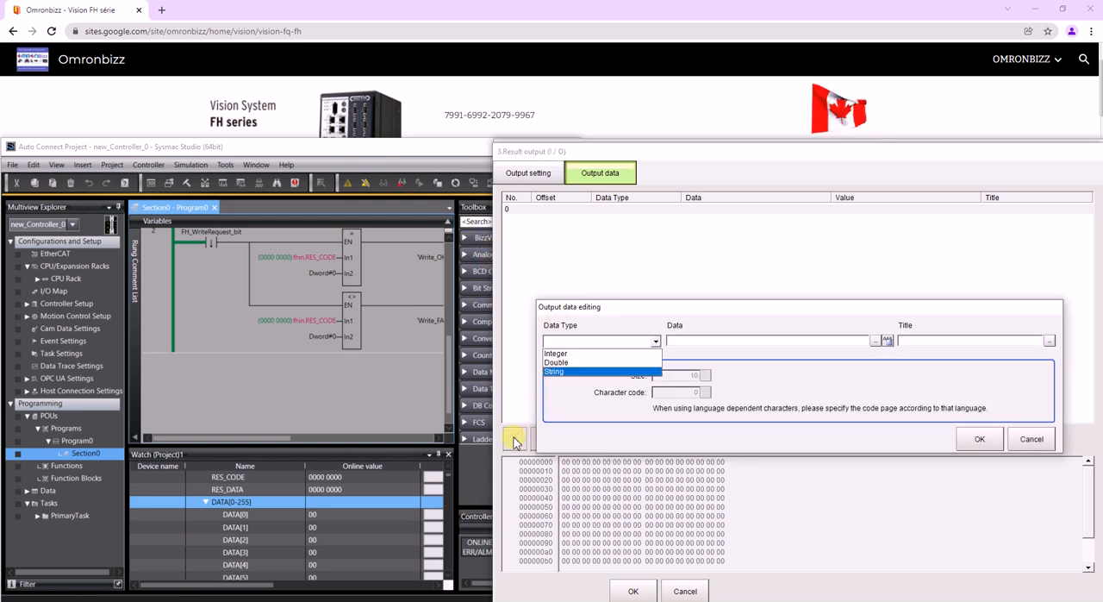
click(568, 371)
click(875, 341)
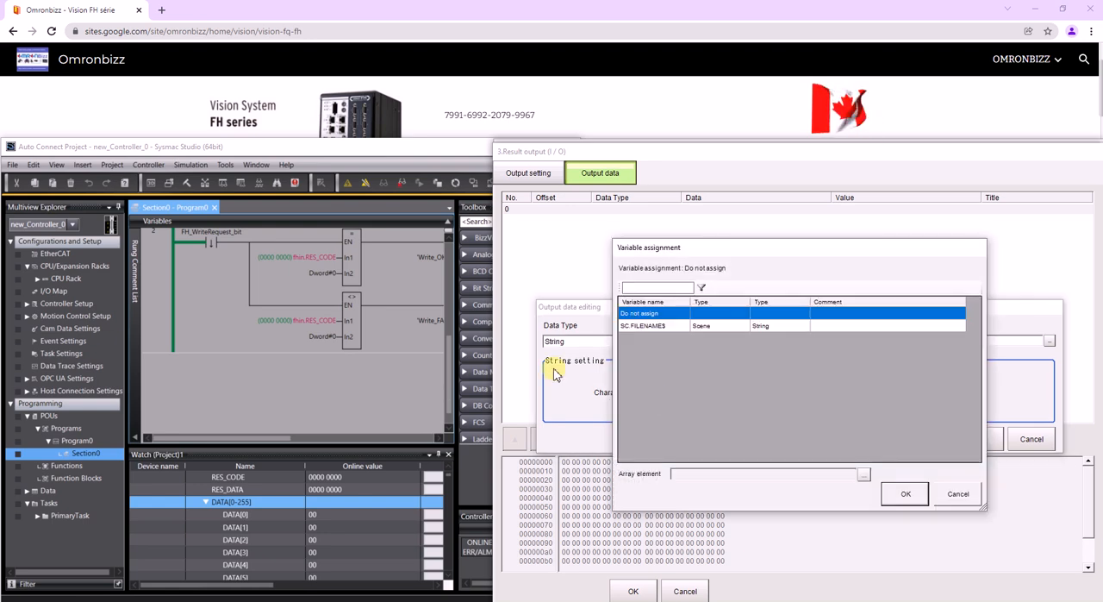
click(643, 325)
click(905, 494)
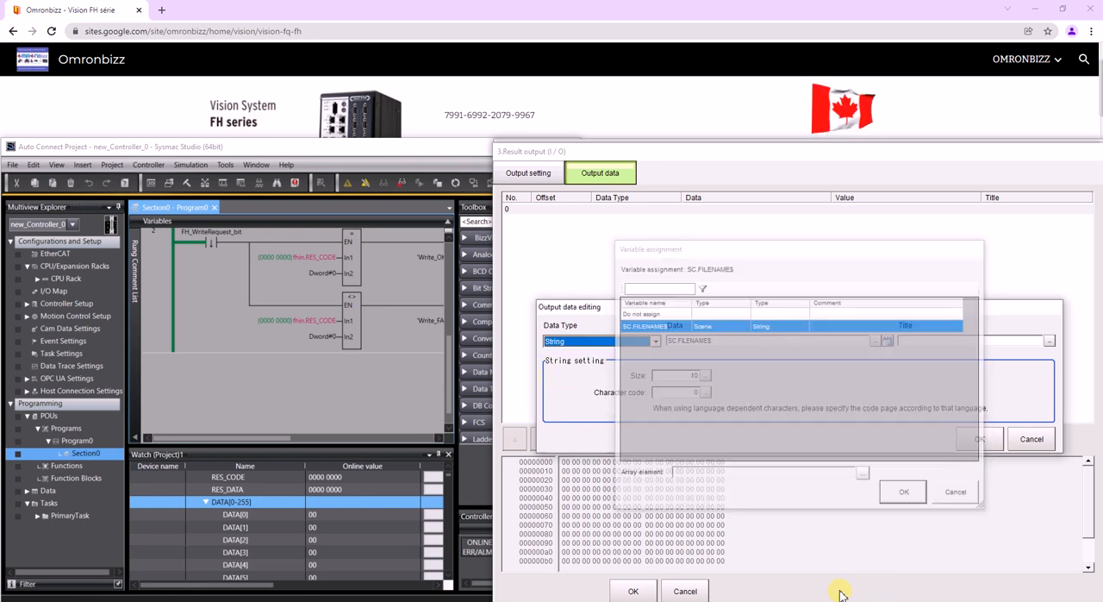
- Set the string size of the SC.FILENAME$ output entry to 32 and confirm the entry
click(705, 375)
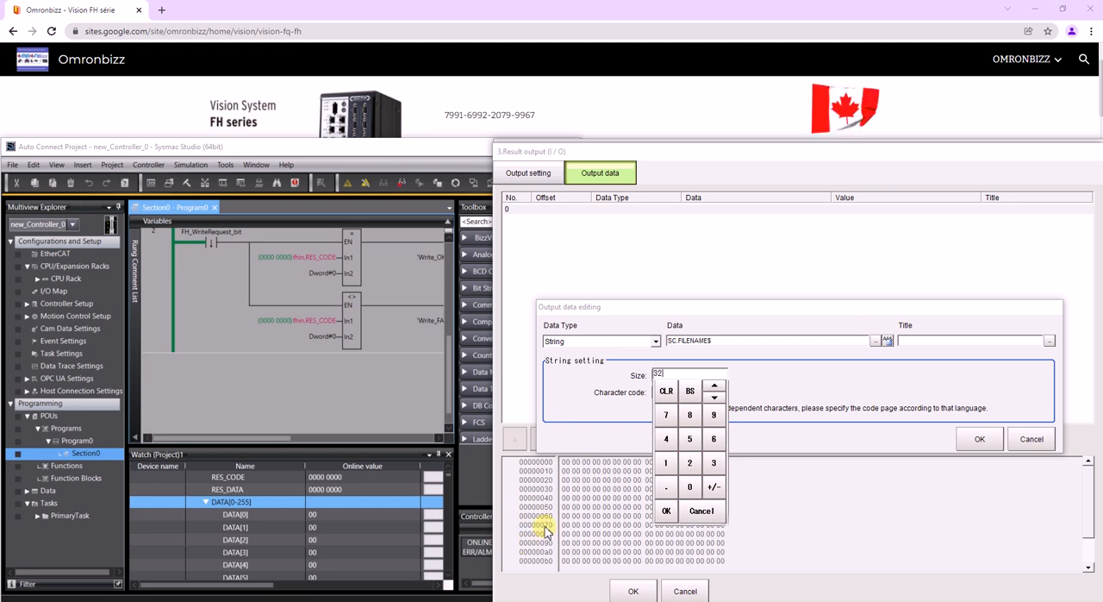
click(666, 510)
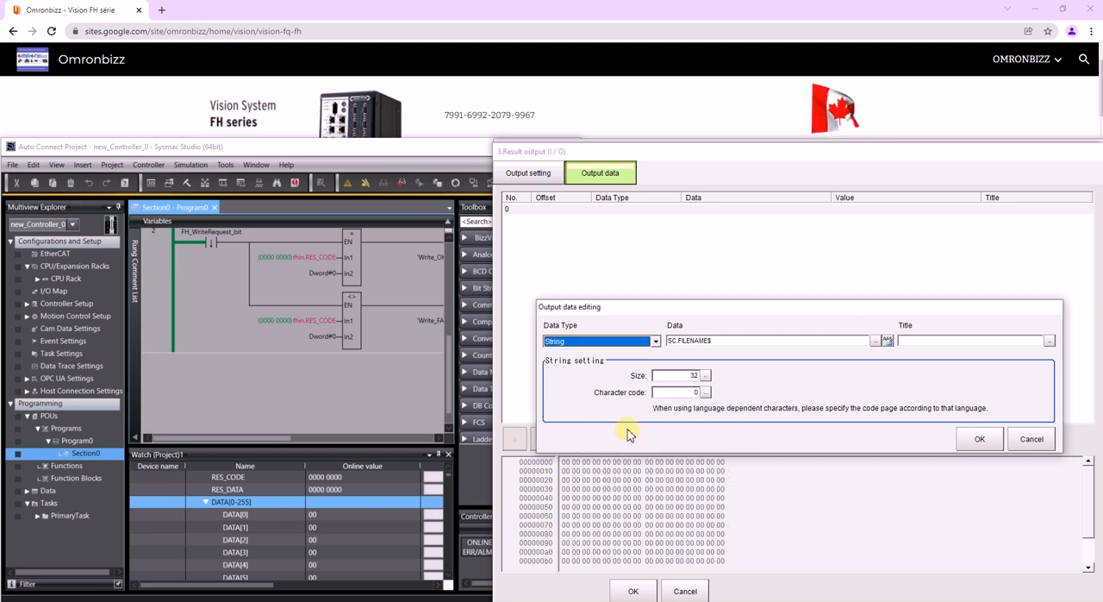
key(Return)
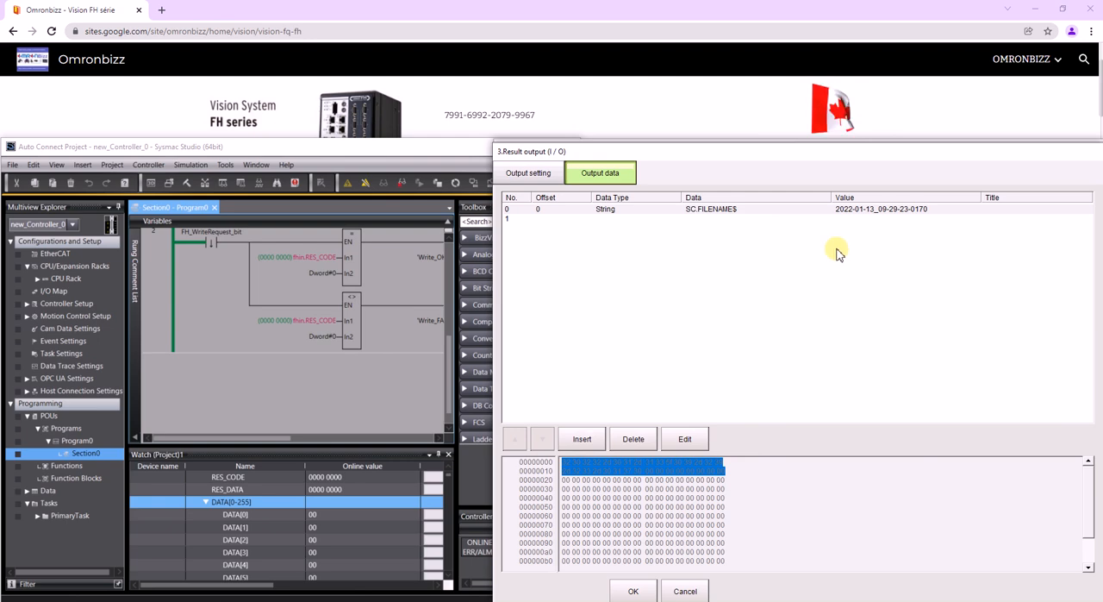
- Apply the Result output settings, close the flow editor and run one camera image measurement
click(632, 590)
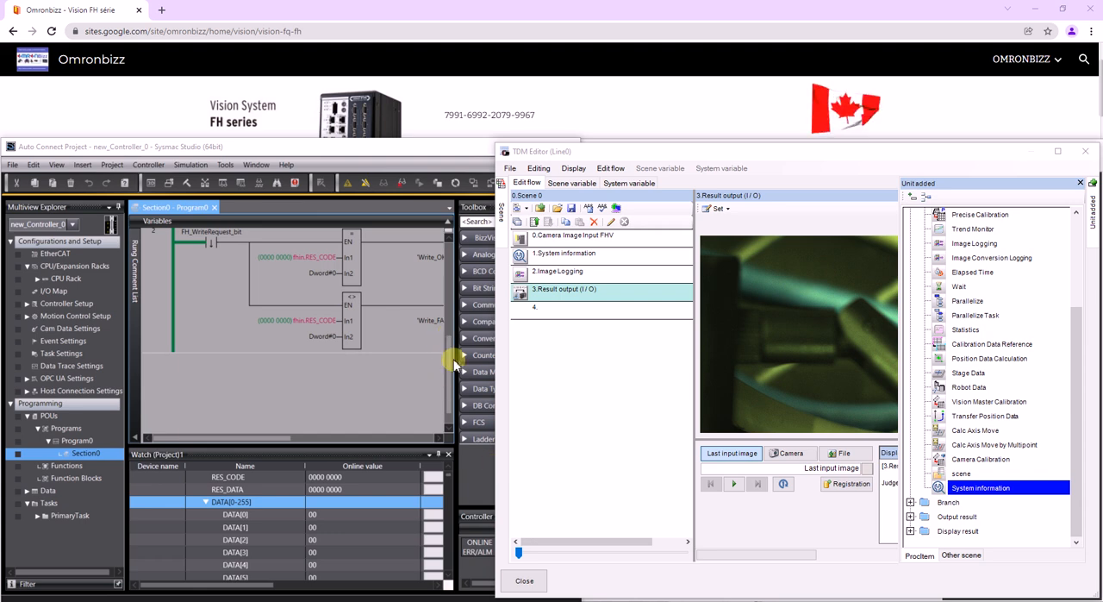
click(524, 580)
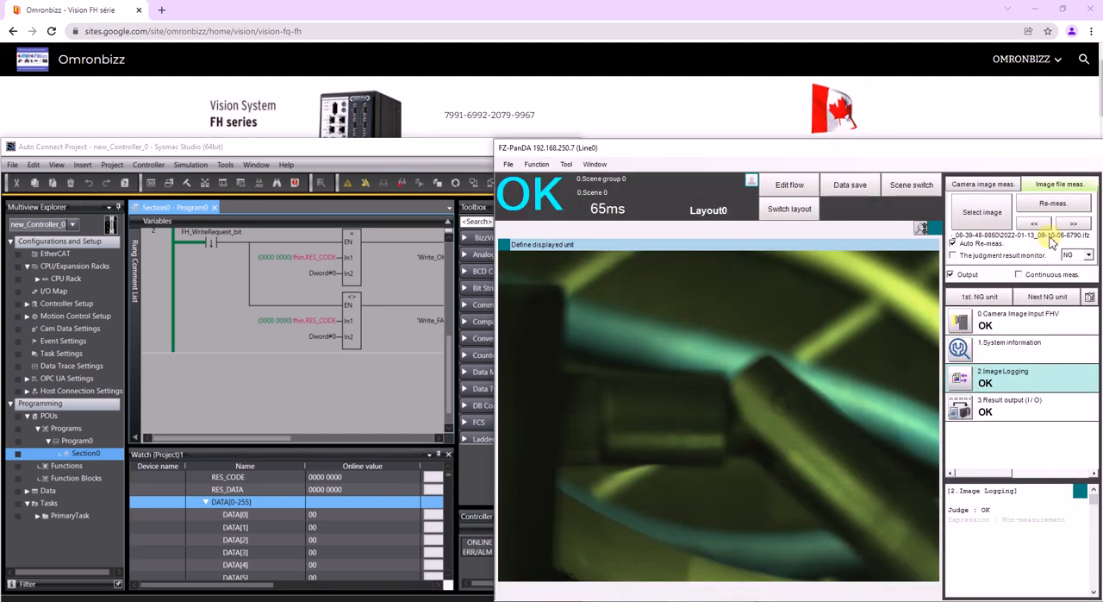
click(970, 185)
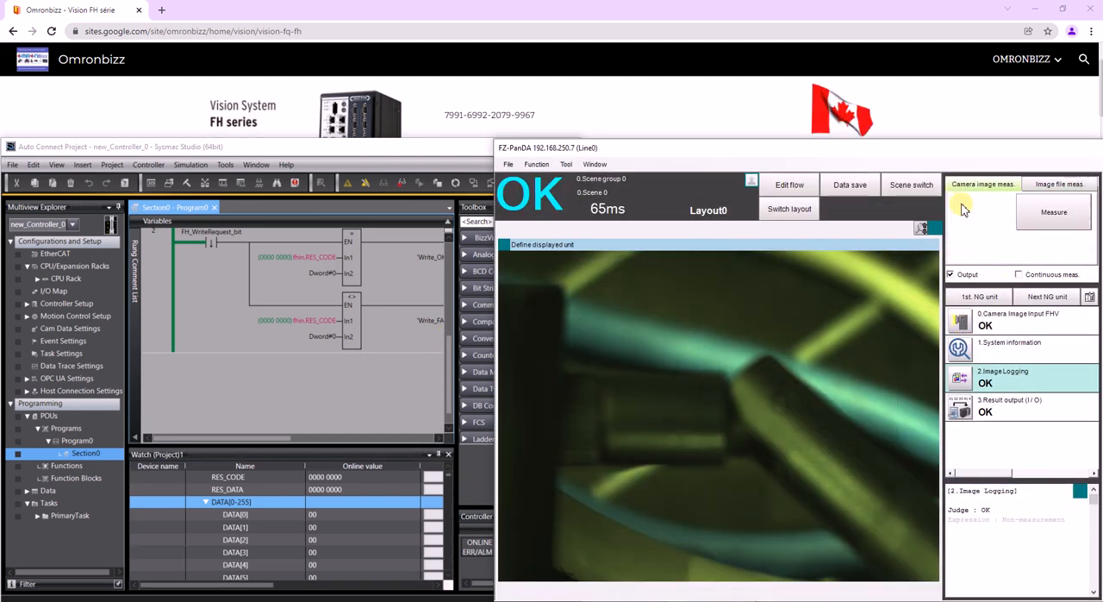
click(1035, 226)
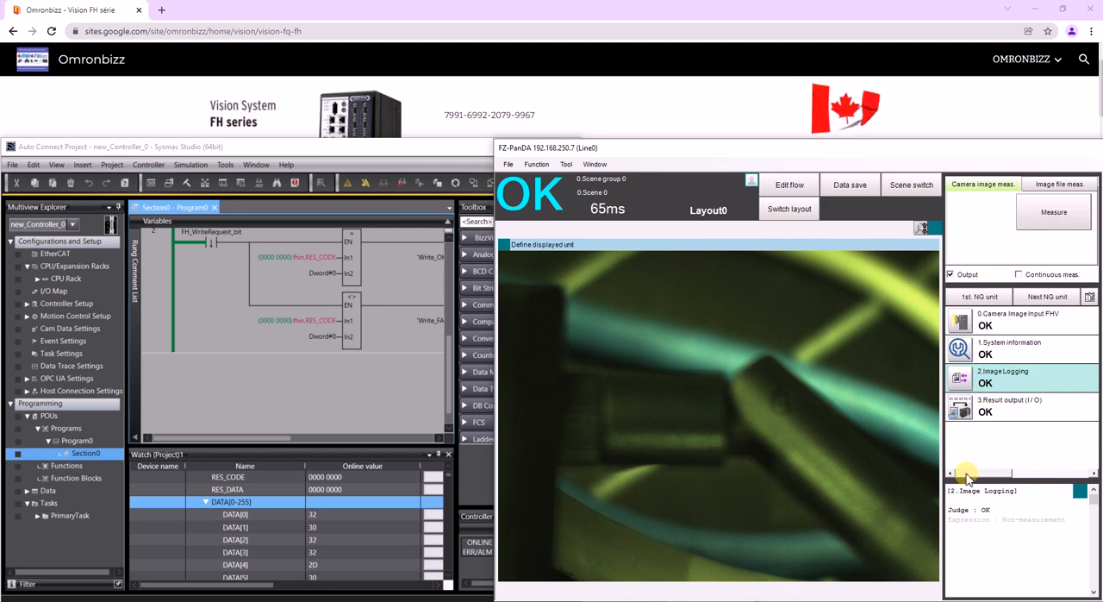
- Compare the newest logged image's file name with the bytes DATA[0] to DATA[4] in the controller's watch list
click(1060, 184)
click(982, 213)
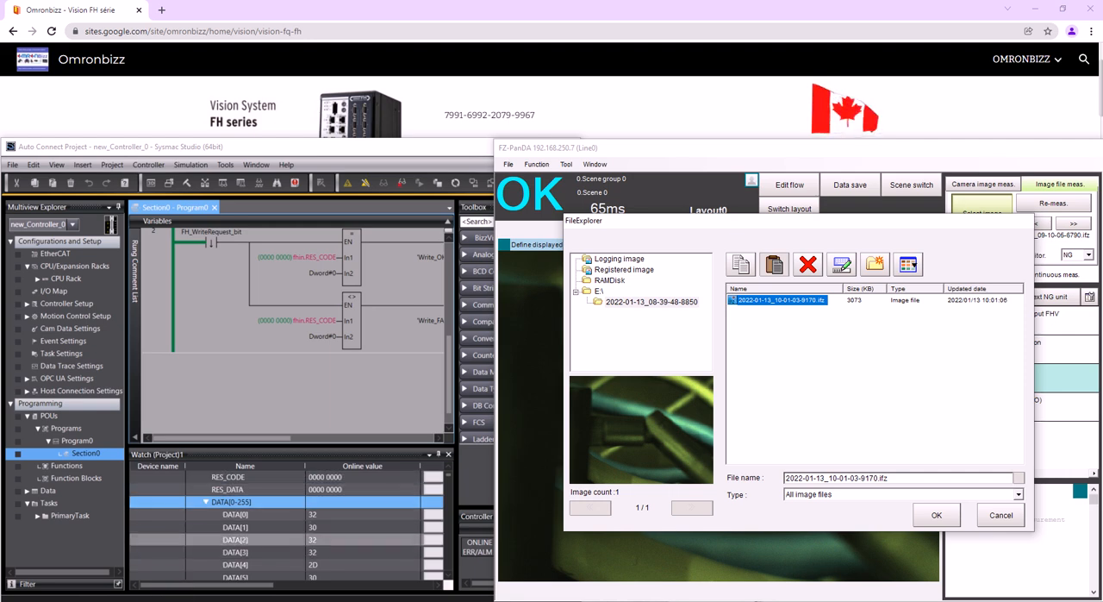
click(336, 515)
click(336, 527)
click(336, 539)
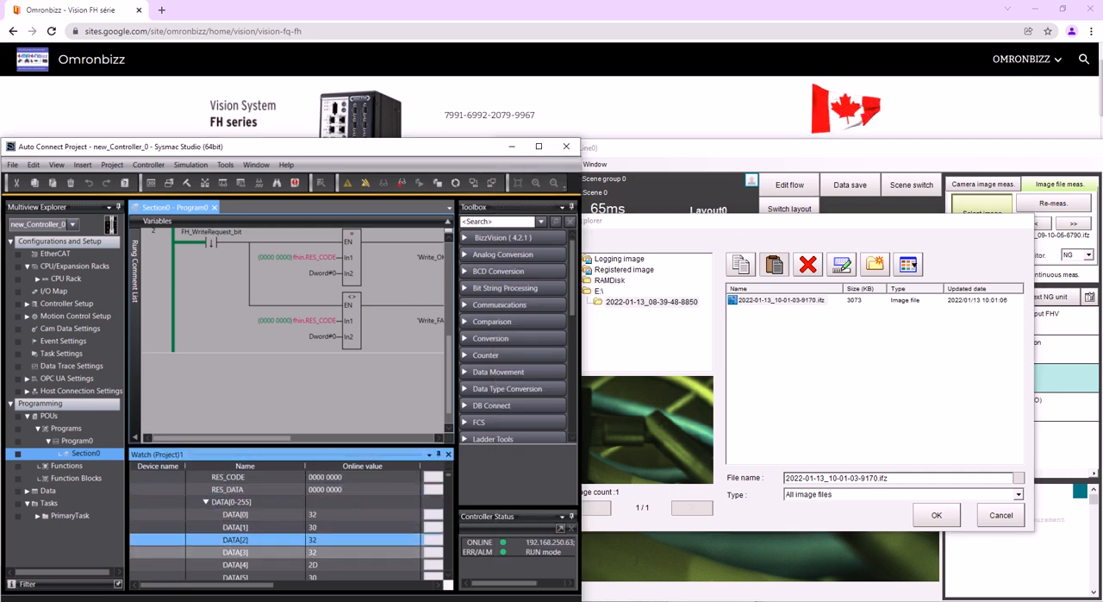
click(337, 552)
click(336, 565)
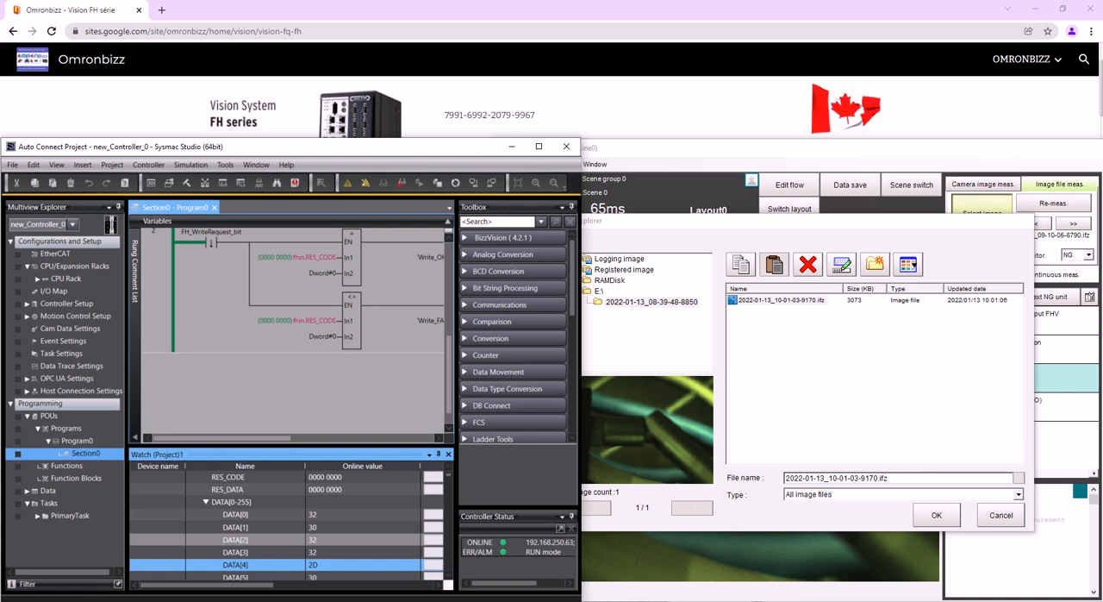
- Insert an AryByteTo function on a new rung below the FH_WriteRequest_bit rung in Section0
click(153, 292)
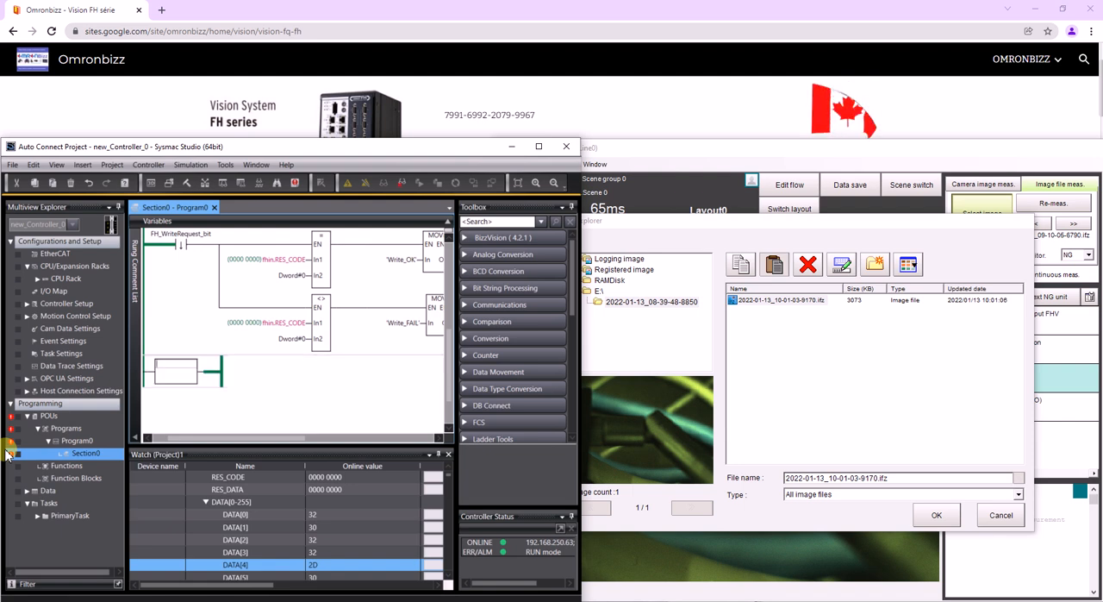
text(aryByteTo)
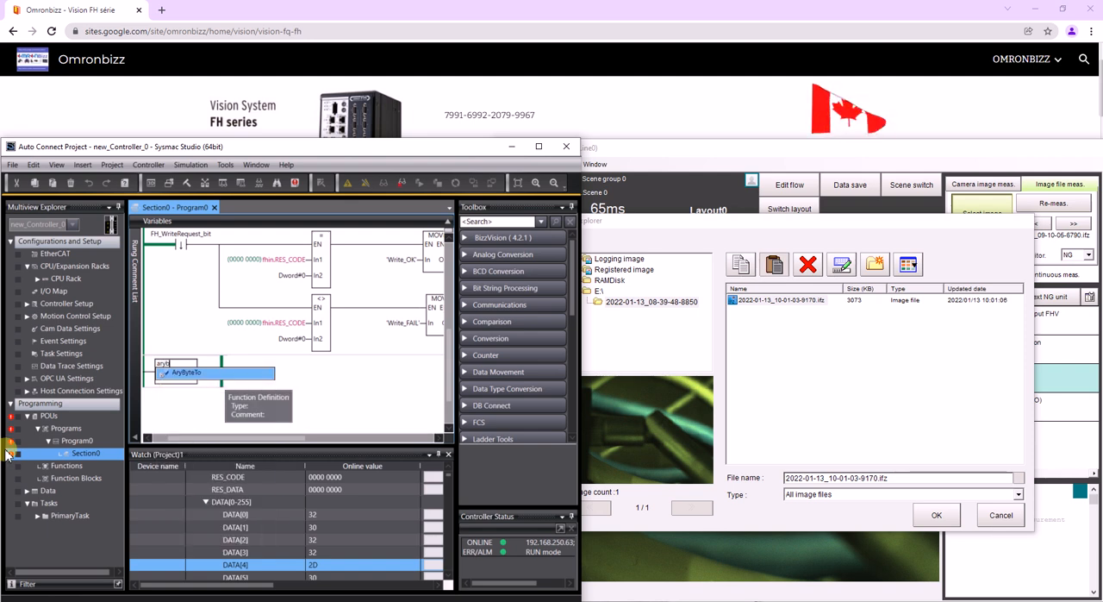
key(Return)
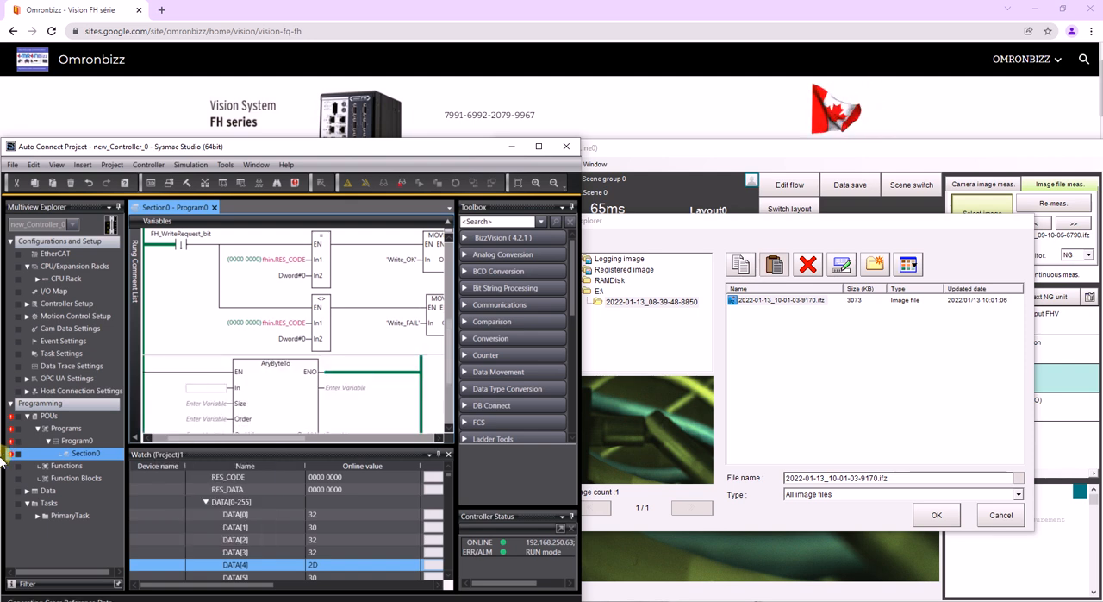
- Assign fhin.DATA[0] to the In input of the AryByteTo function
text(f)
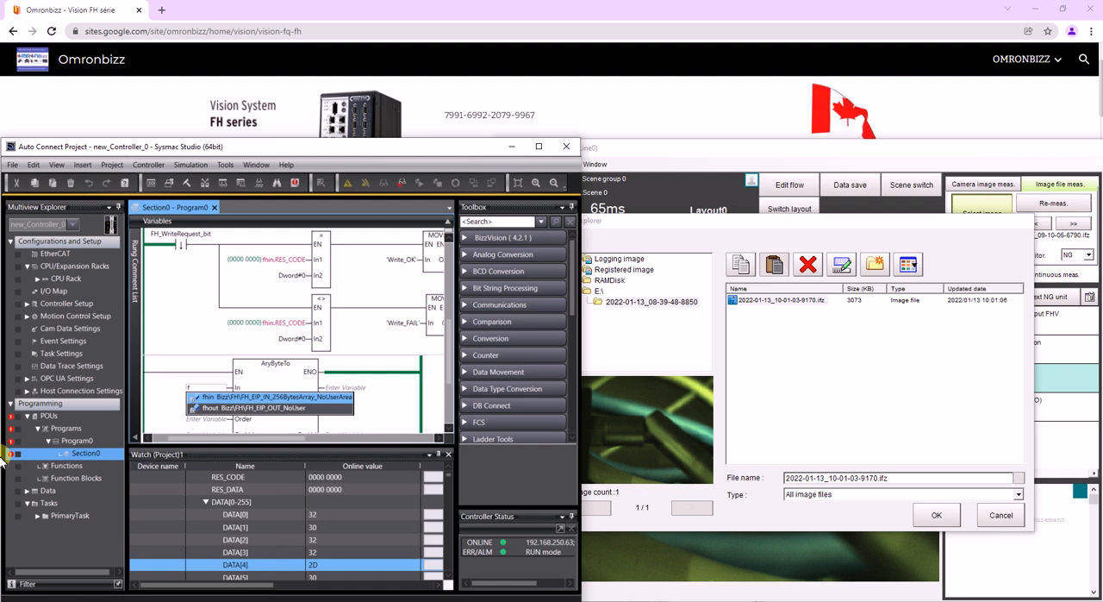
text(hin.)
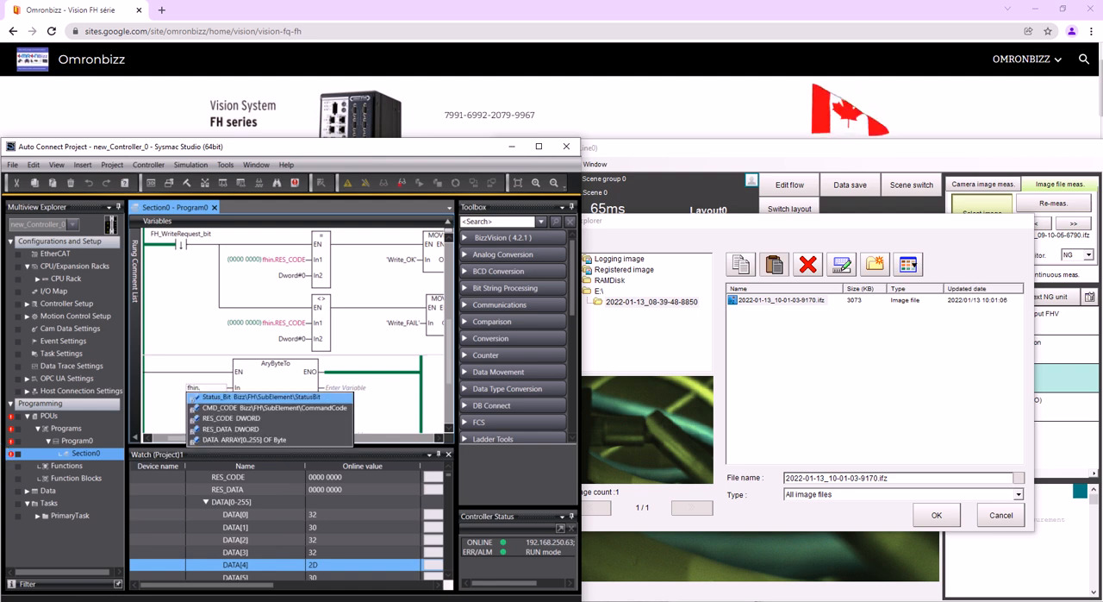
key(Down)
key(Down)
key(Down)
key(Down)
key(Return)
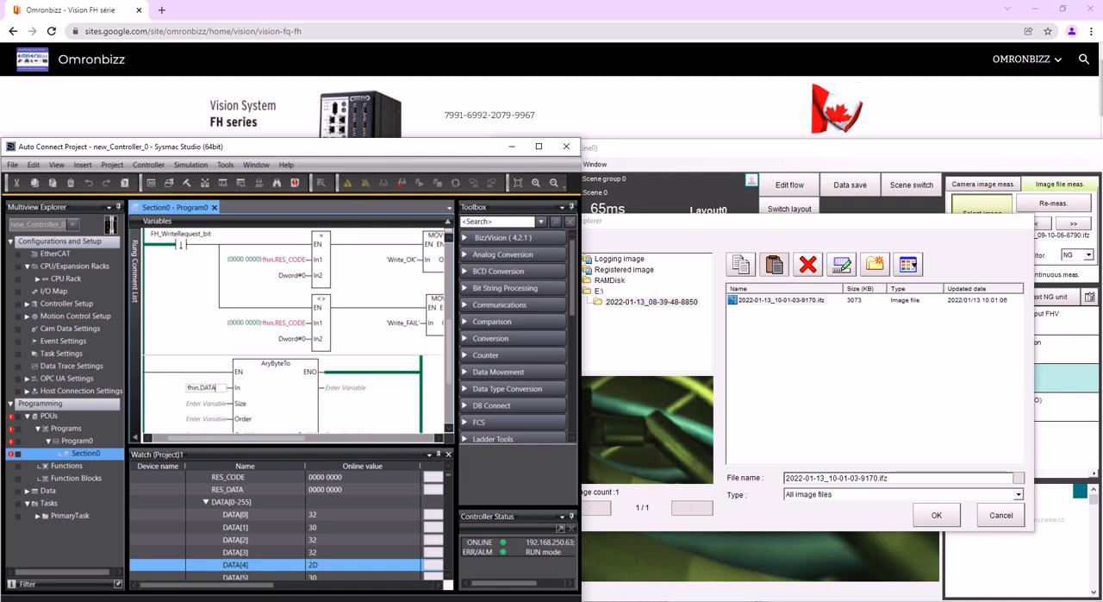
text([0])
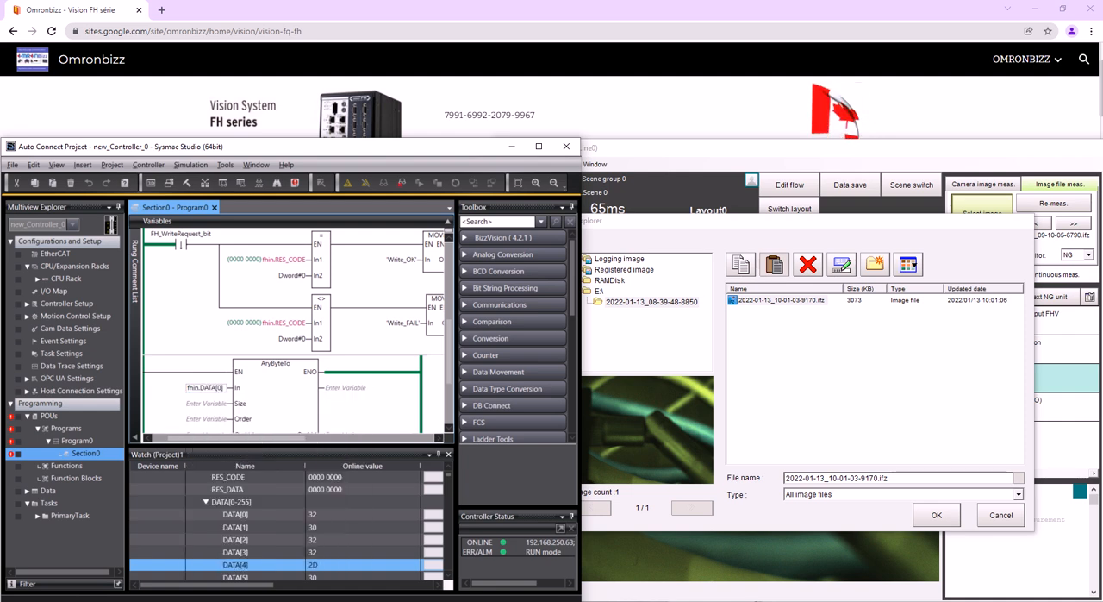
key(Return)
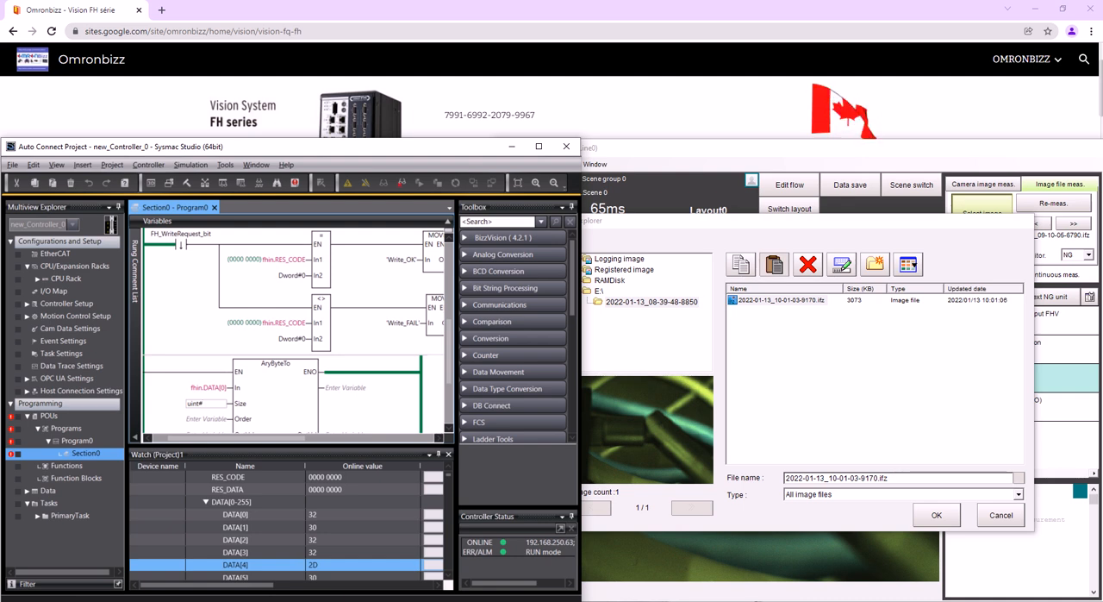
- Set the AryByteTo Size to uint#32, leave Order empty and assign the Filename variable to OutVal
key(Return)
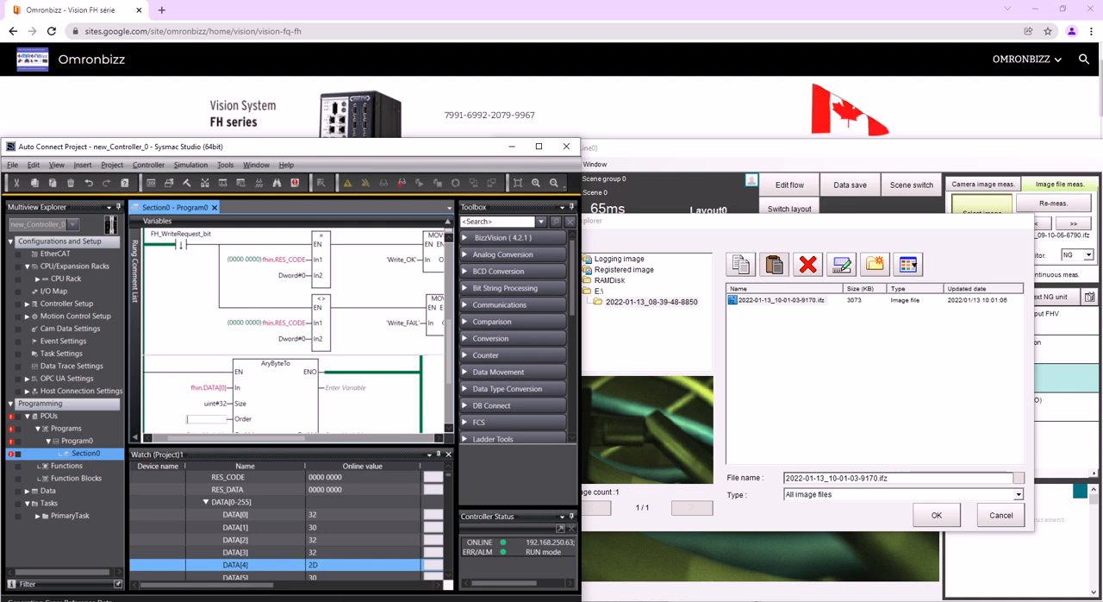
key(Return)
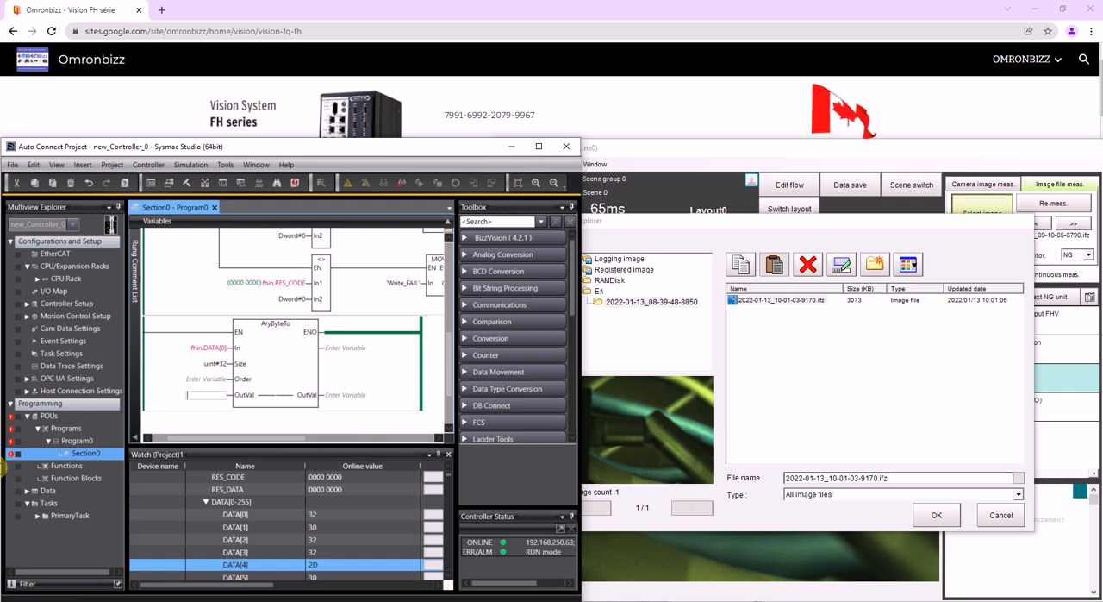
text(File)
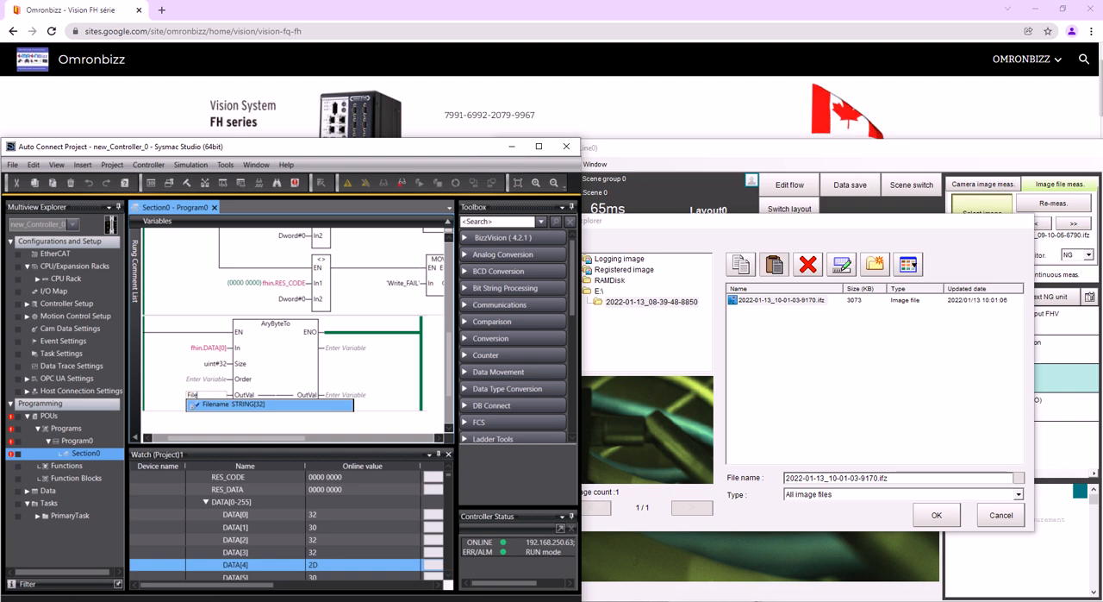
key(Return)
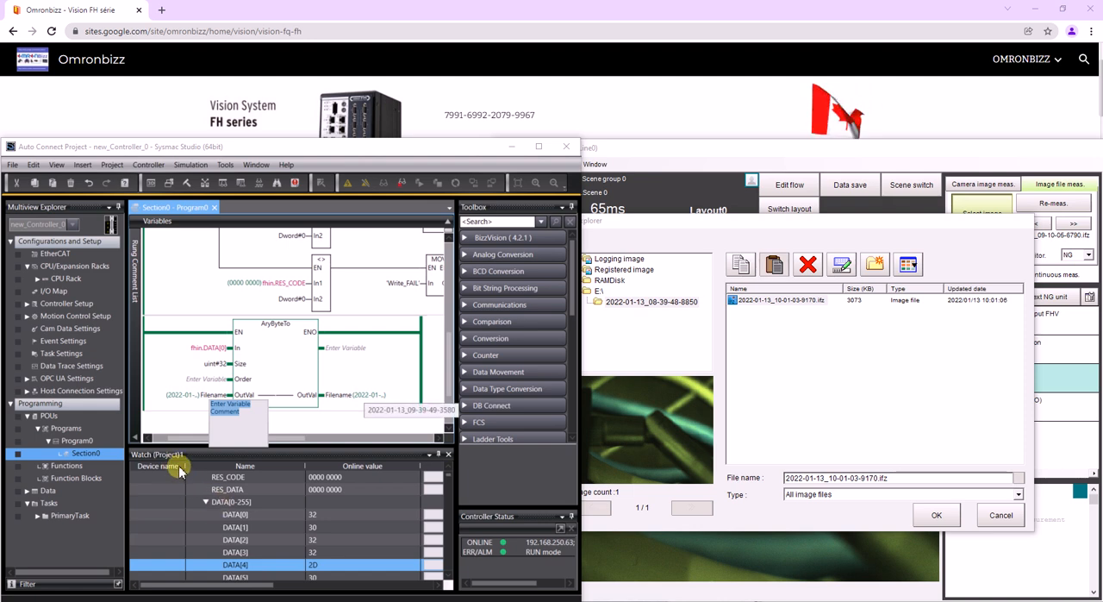
- Load the listed logged image, take another camera measurement and select the new image file 2022-01-13_10-02-21-2310.ifz
click(937, 515)
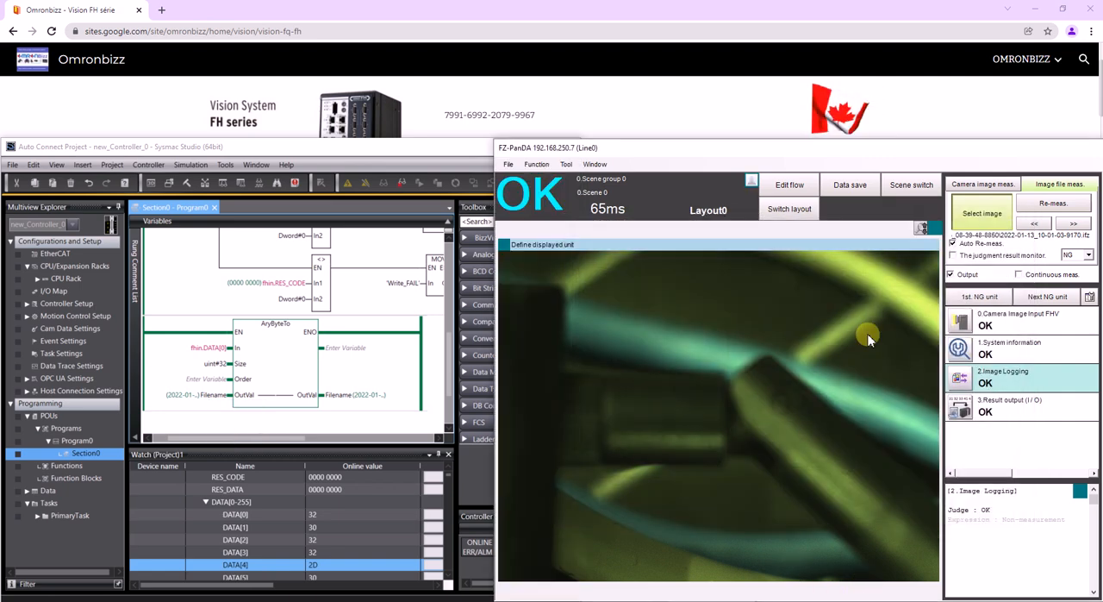
click(982, 185)
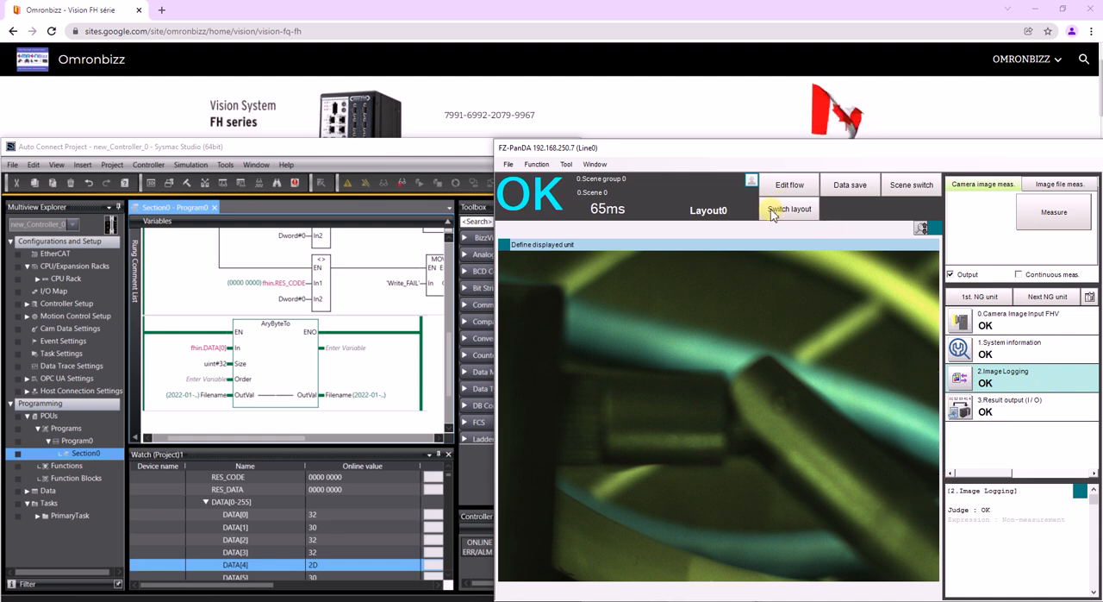
click(1052, 185)
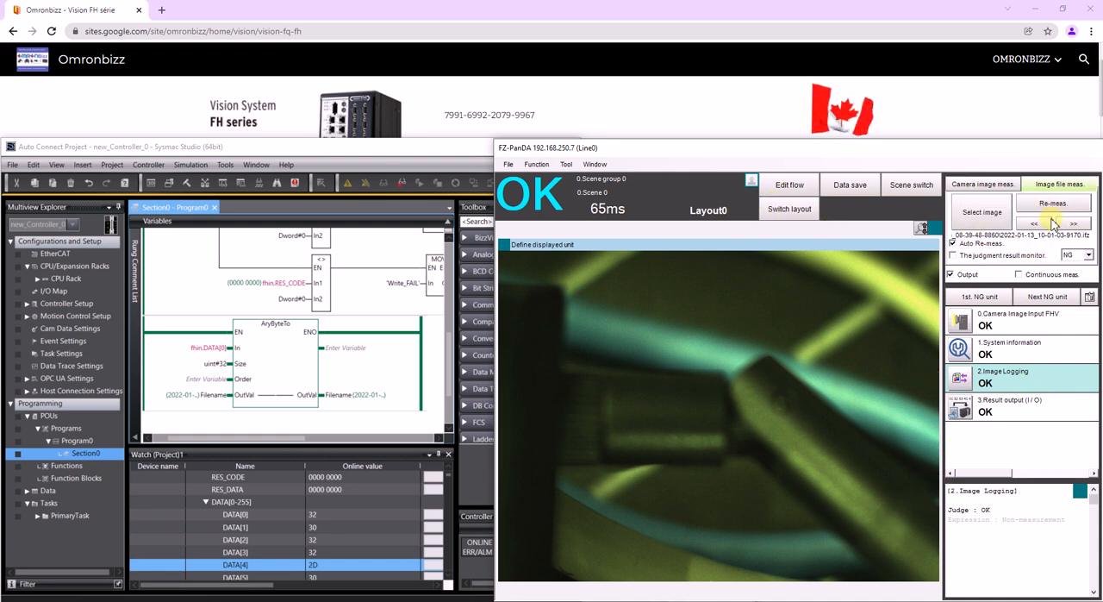
click(978, 226)
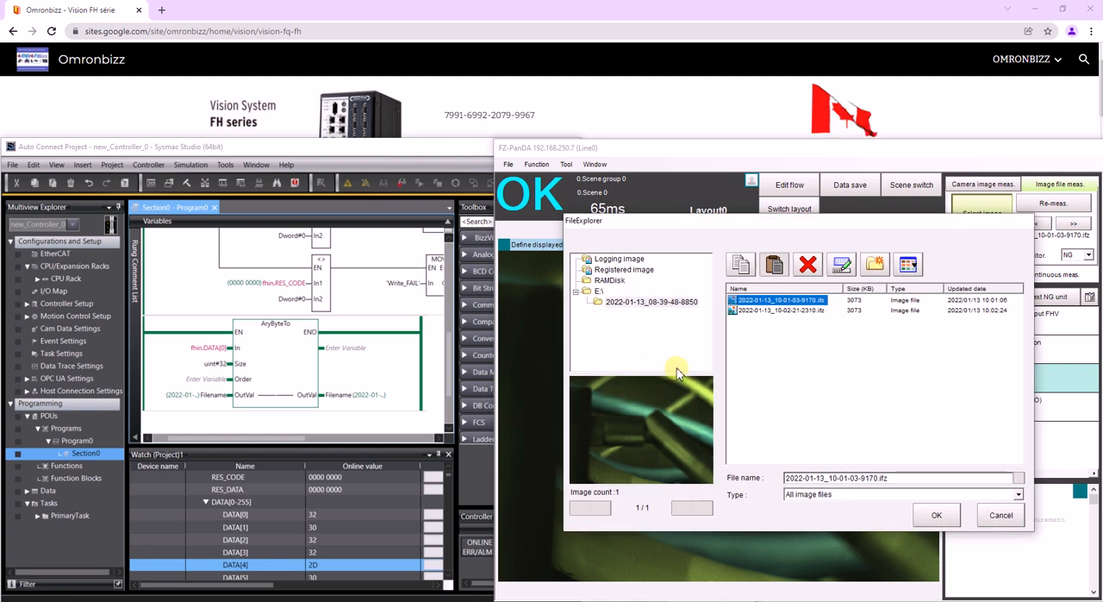
key(Down)
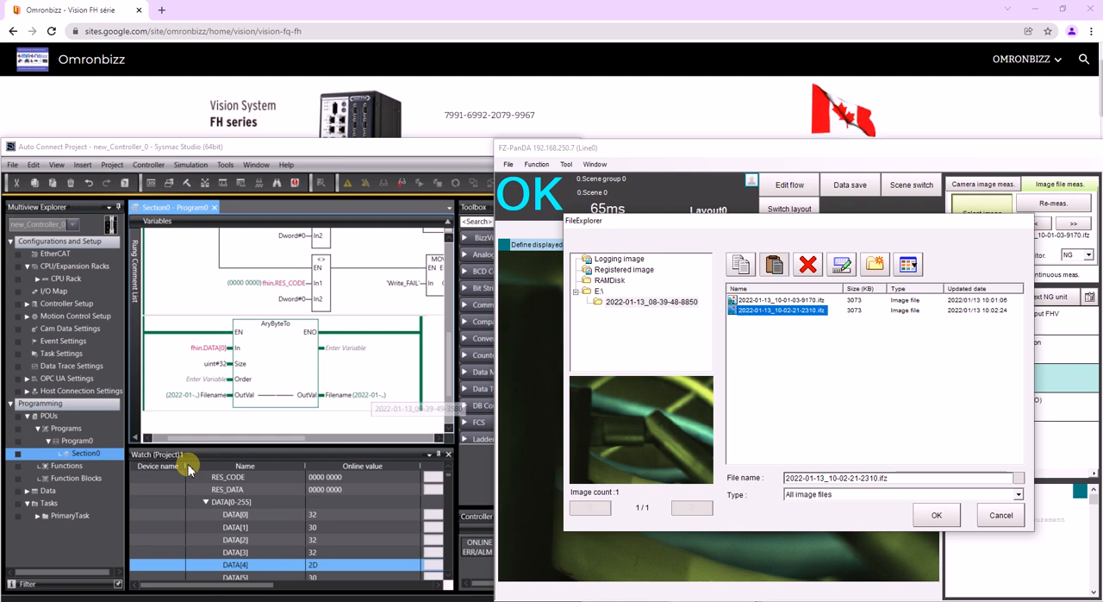
- Transfer the edited ladder program to the controller and confirm the logged image selection in the vision system
click(97, 435)
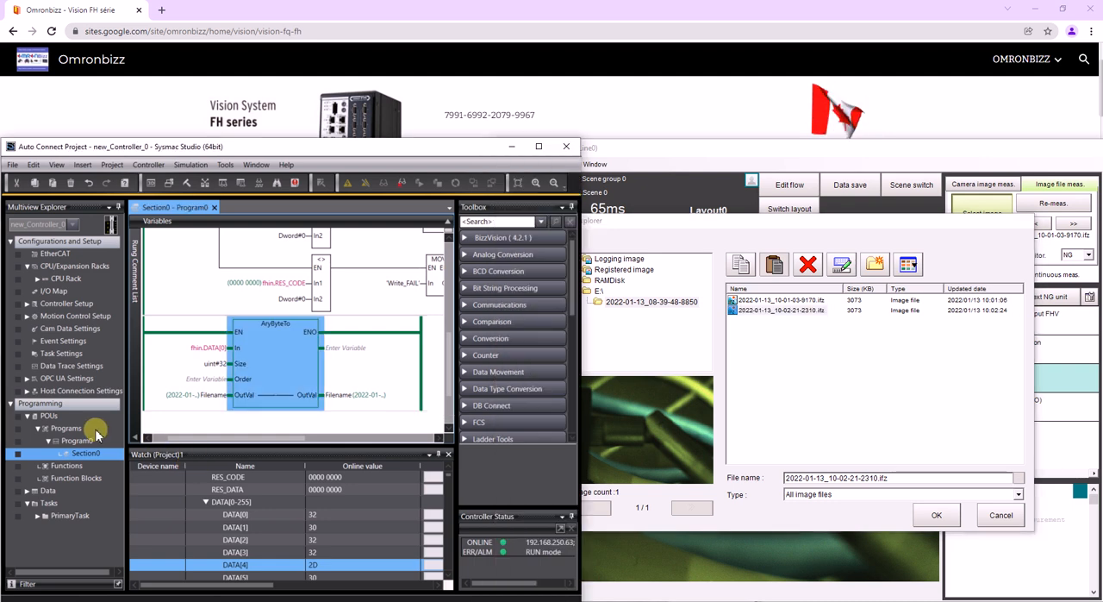
key(F7)
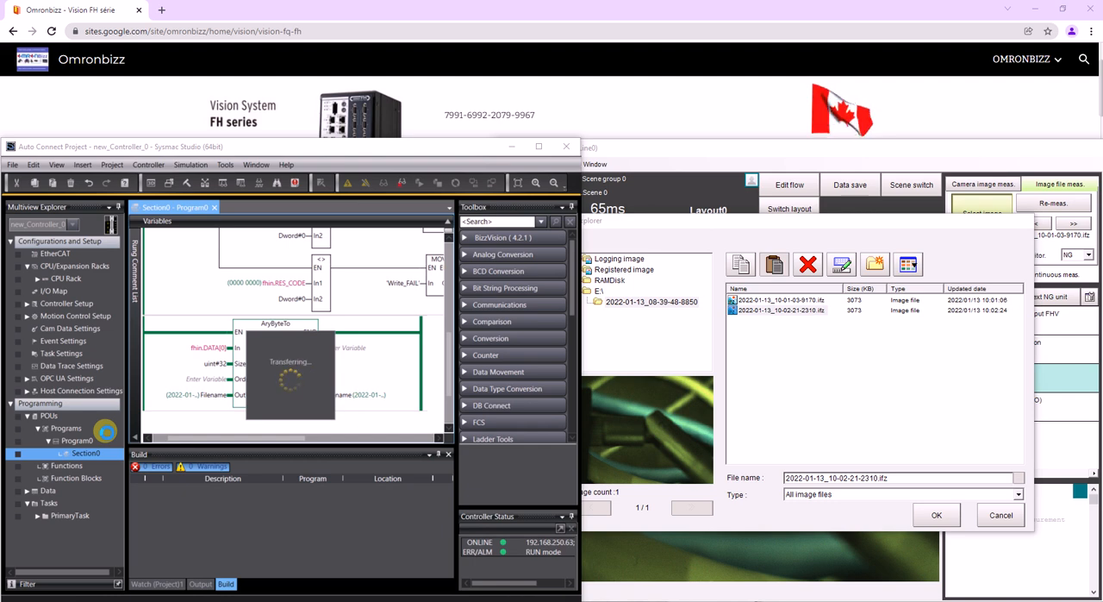
key(Return)
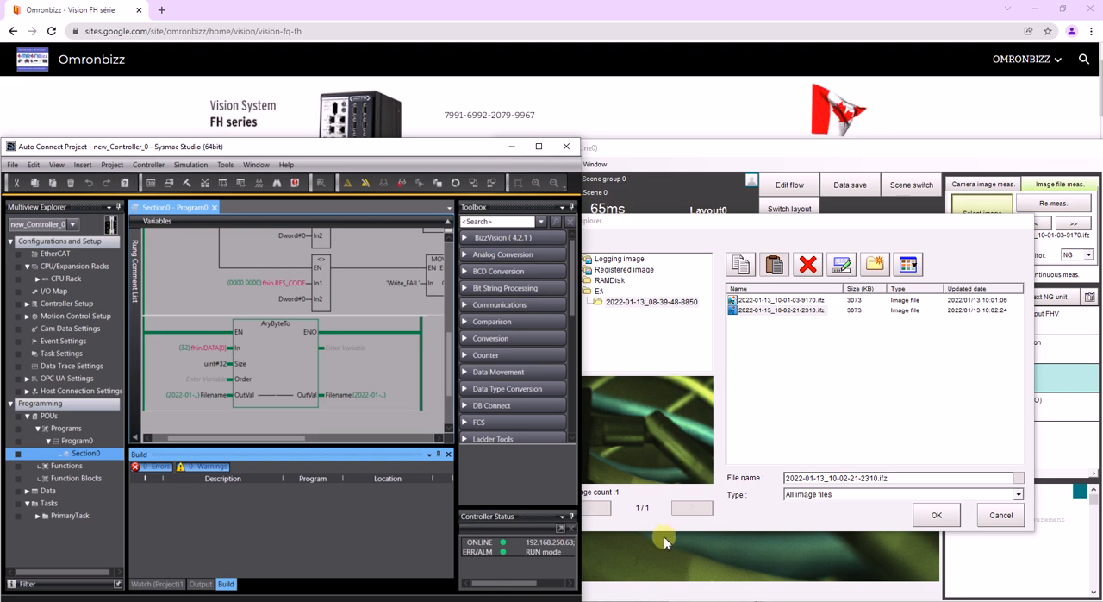
click(937, 515)
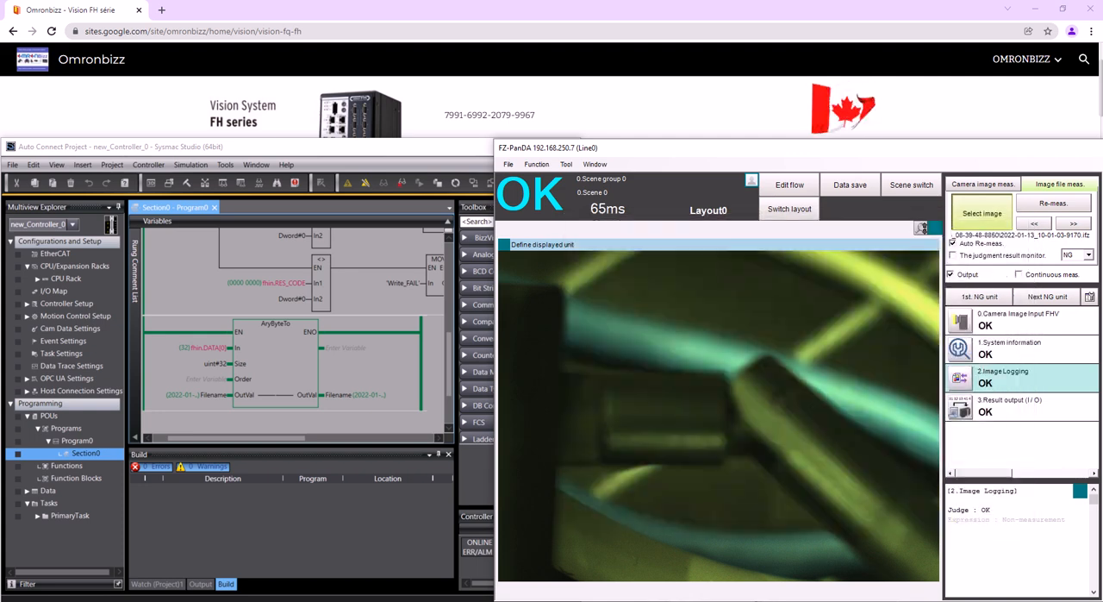